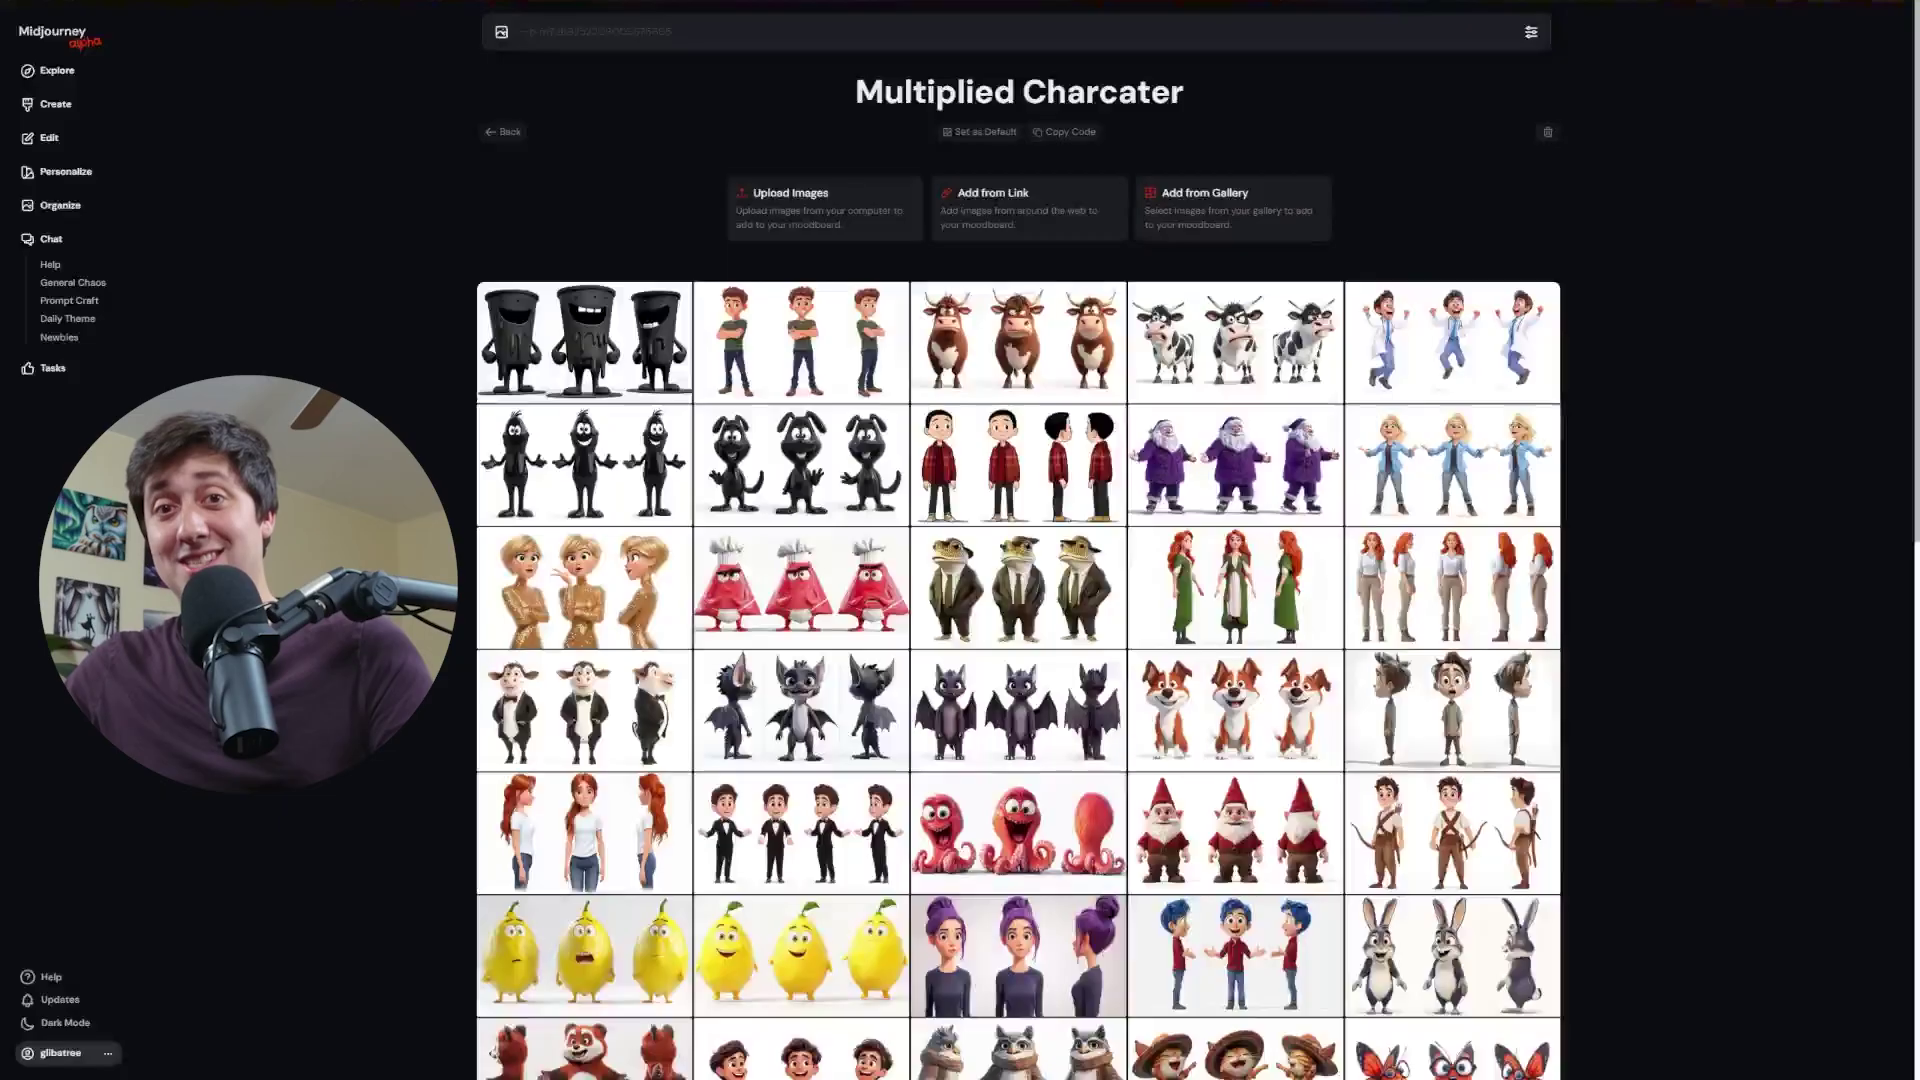
Look through the multi-pose character images in the Multiplied Charcater moodboard
{"action": "scroll", "coordinate": [900, 239], "scroll_direction": "down", "scroll_amount": 4}
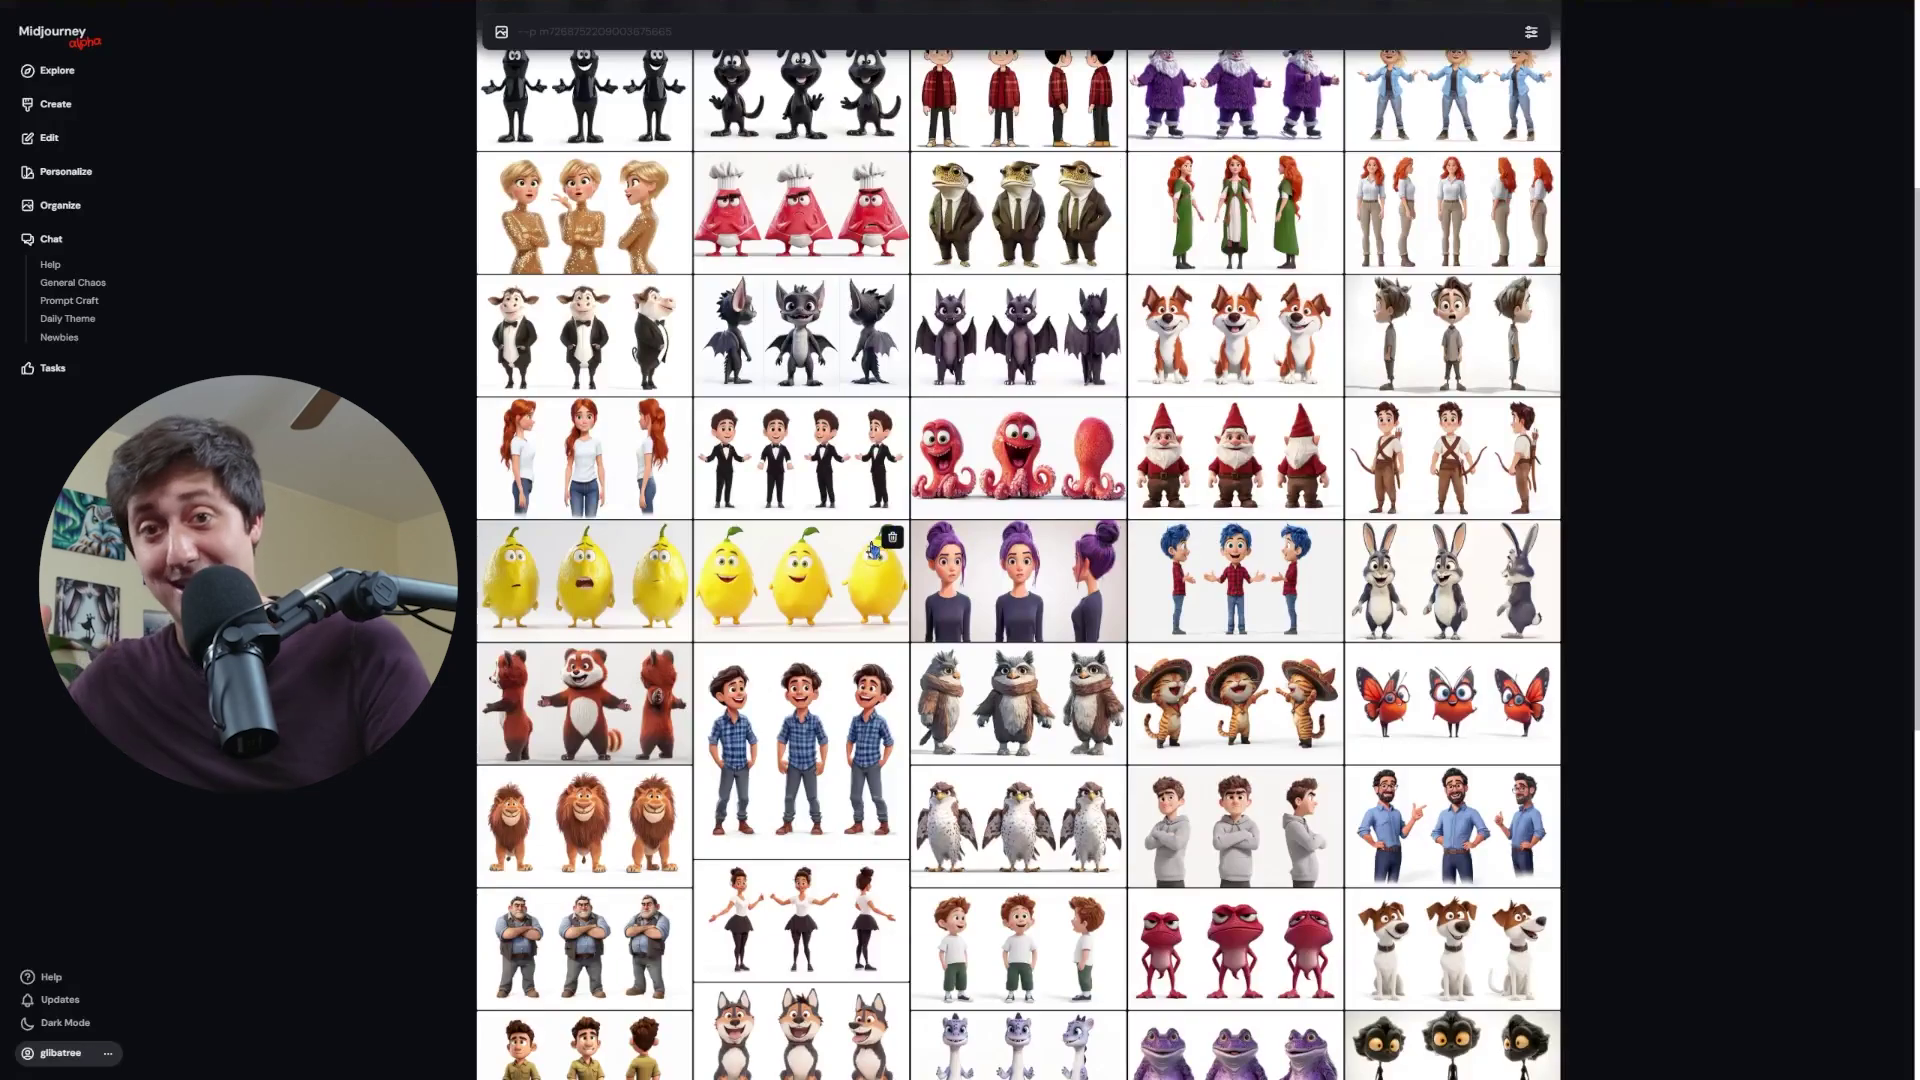
{"action": "scroll", "coordinate": [892, 541], "scroll_direction": "down", "scroll_amount": 3}
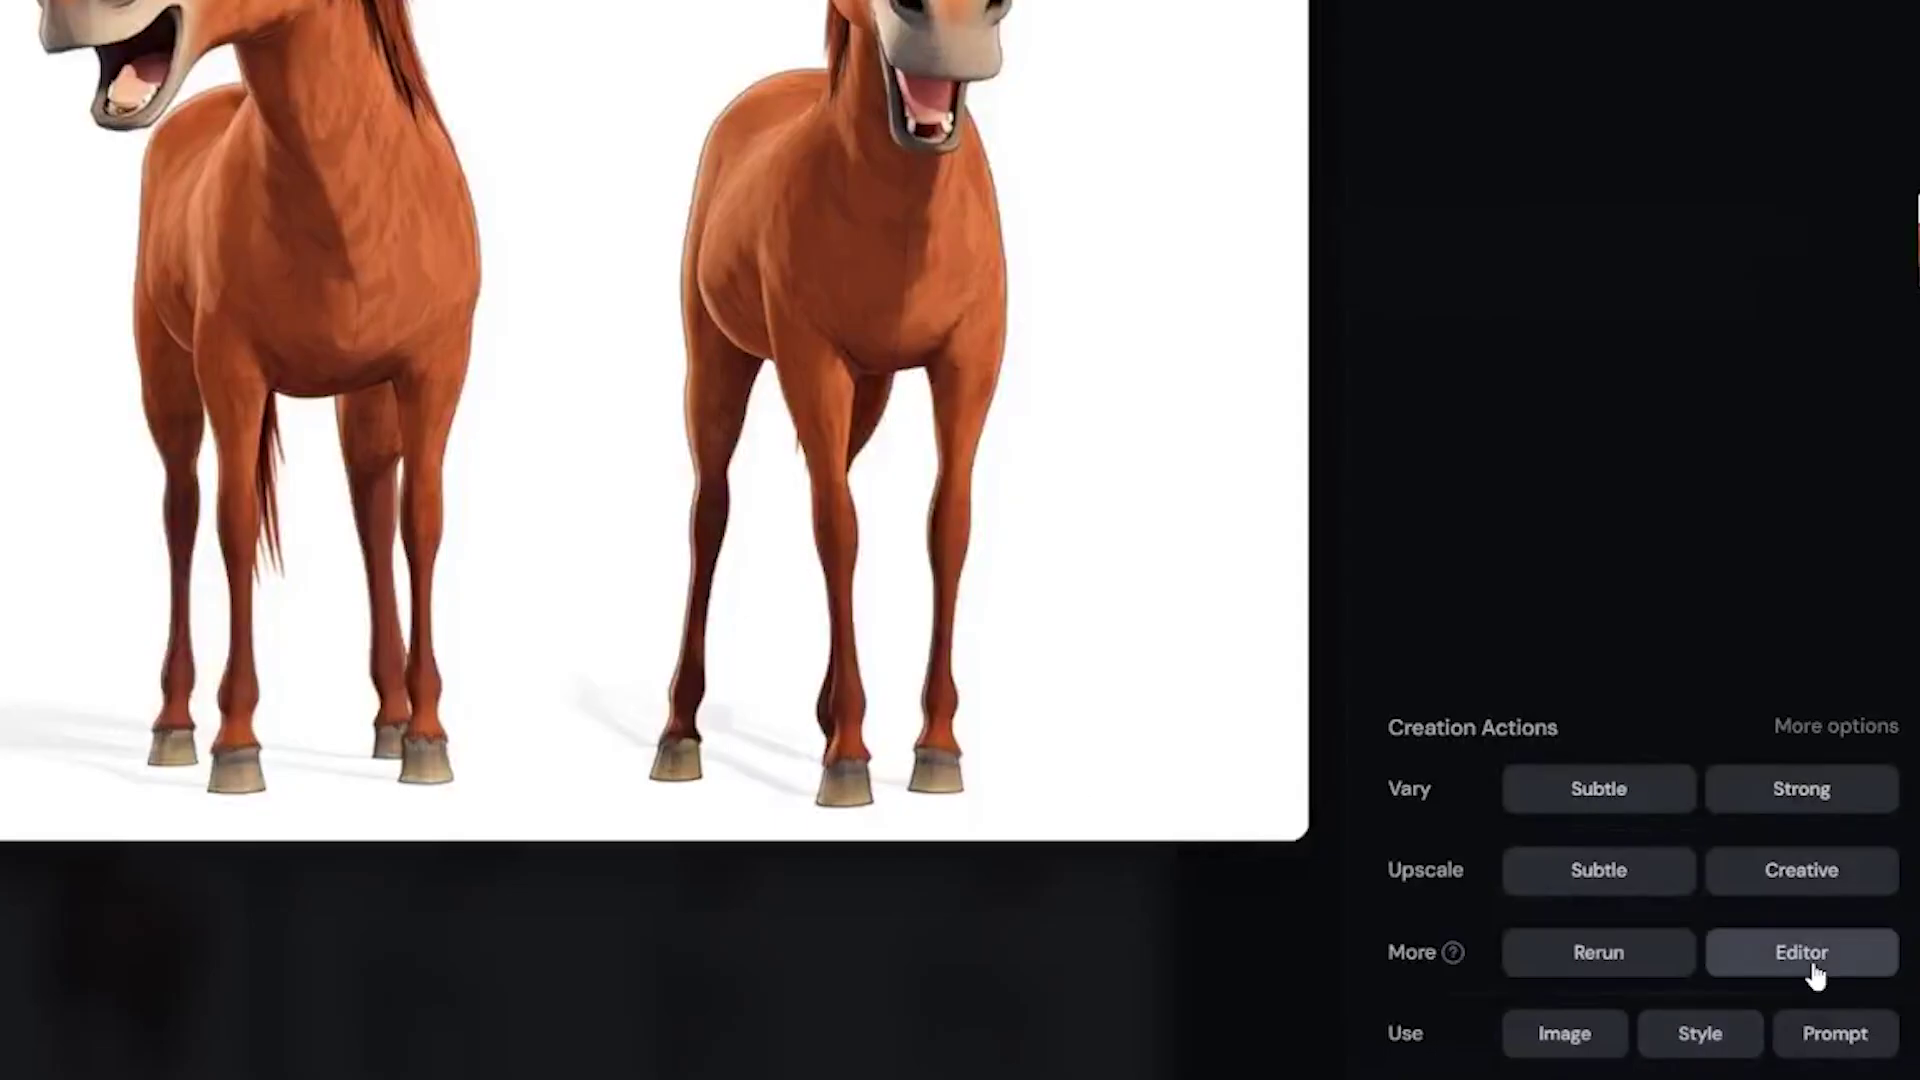
Open the image of the laughing brown horse character in the Editor
{"action": "left_click", "coordinate": [1814, 975]}
{"action": "mouse_move", "coordinate": [566, 240]}
{"action": "left_mouse_down"}
{"action": "mouse_move", "coordinate": [1017, 135]}
{"action": "mouse_move", "coordinate": [1516, 140]}
{"action": "mouse_move", "coordinate": [1545, 300]}
{"action": "left_mouse_up"}
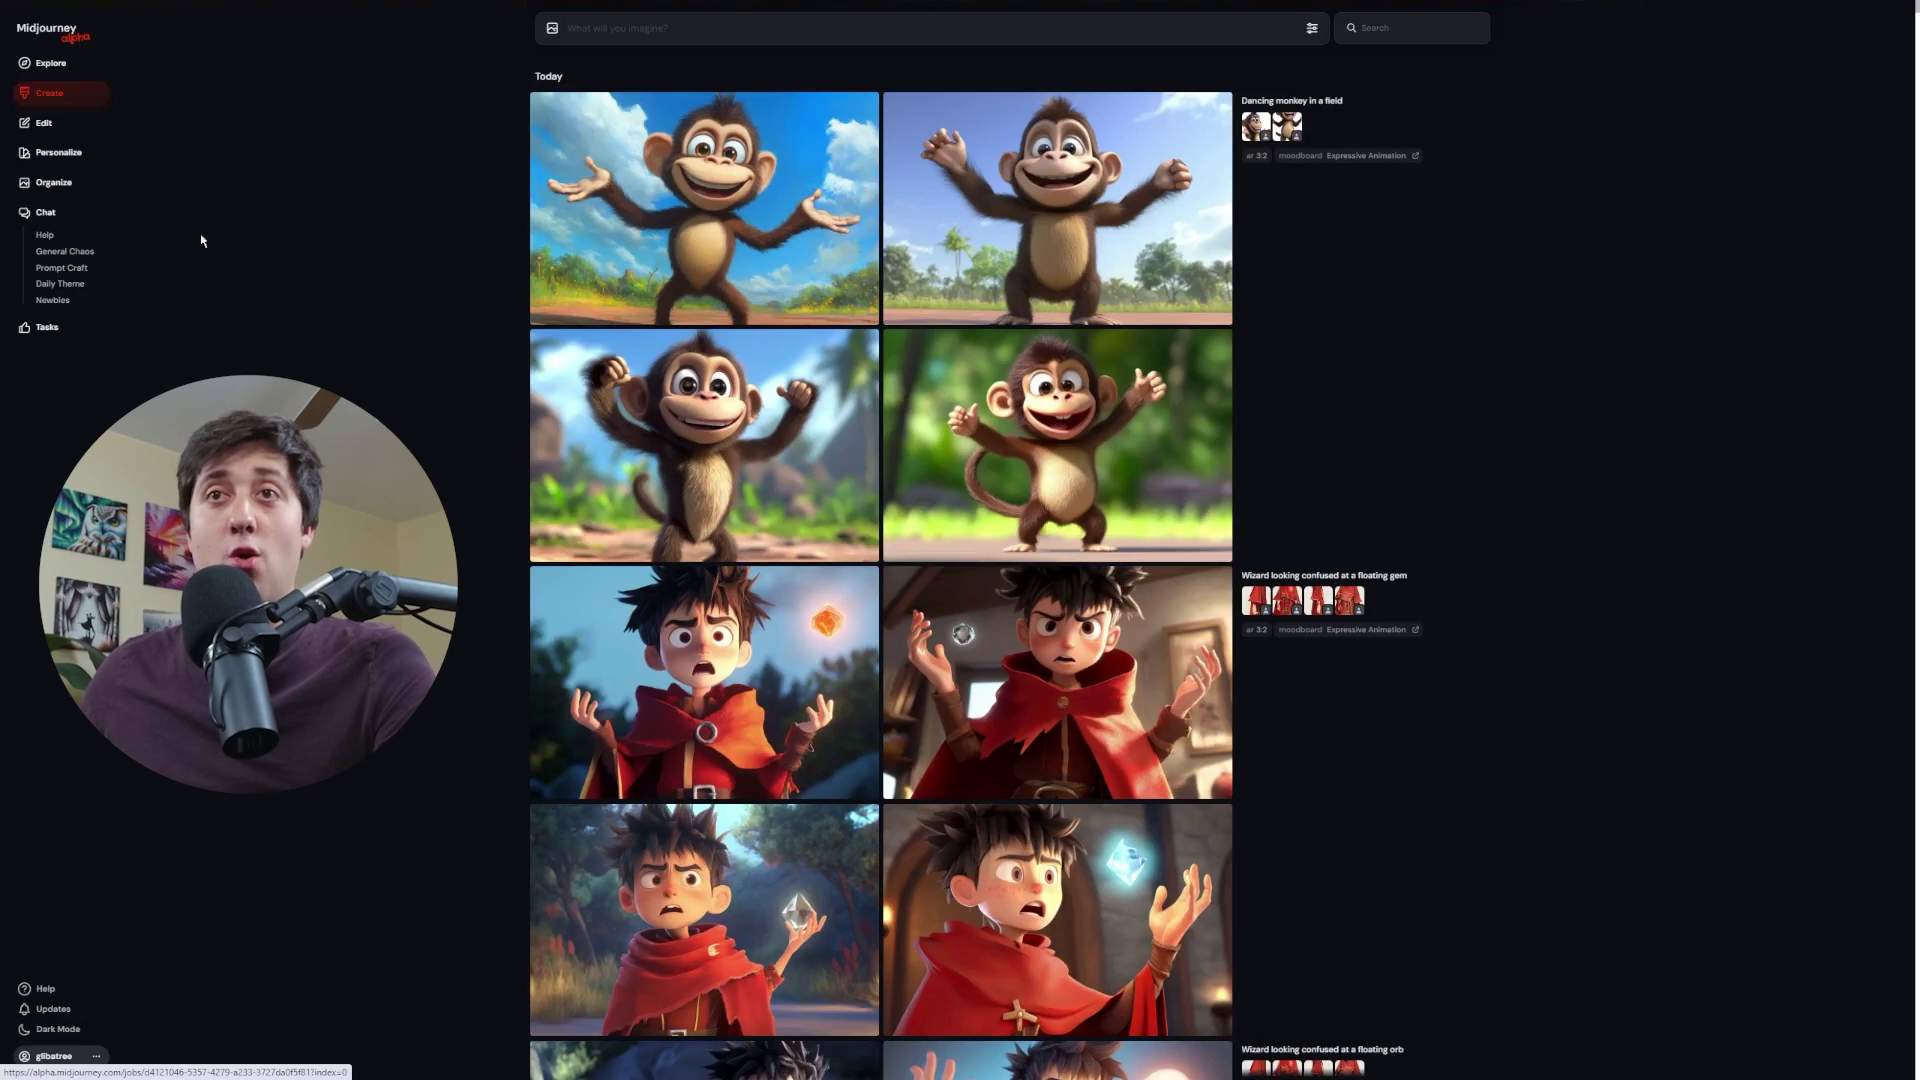
Create a new moodboard from the personalization page
{"action": "left_click", "coordinate": [85, 157]}
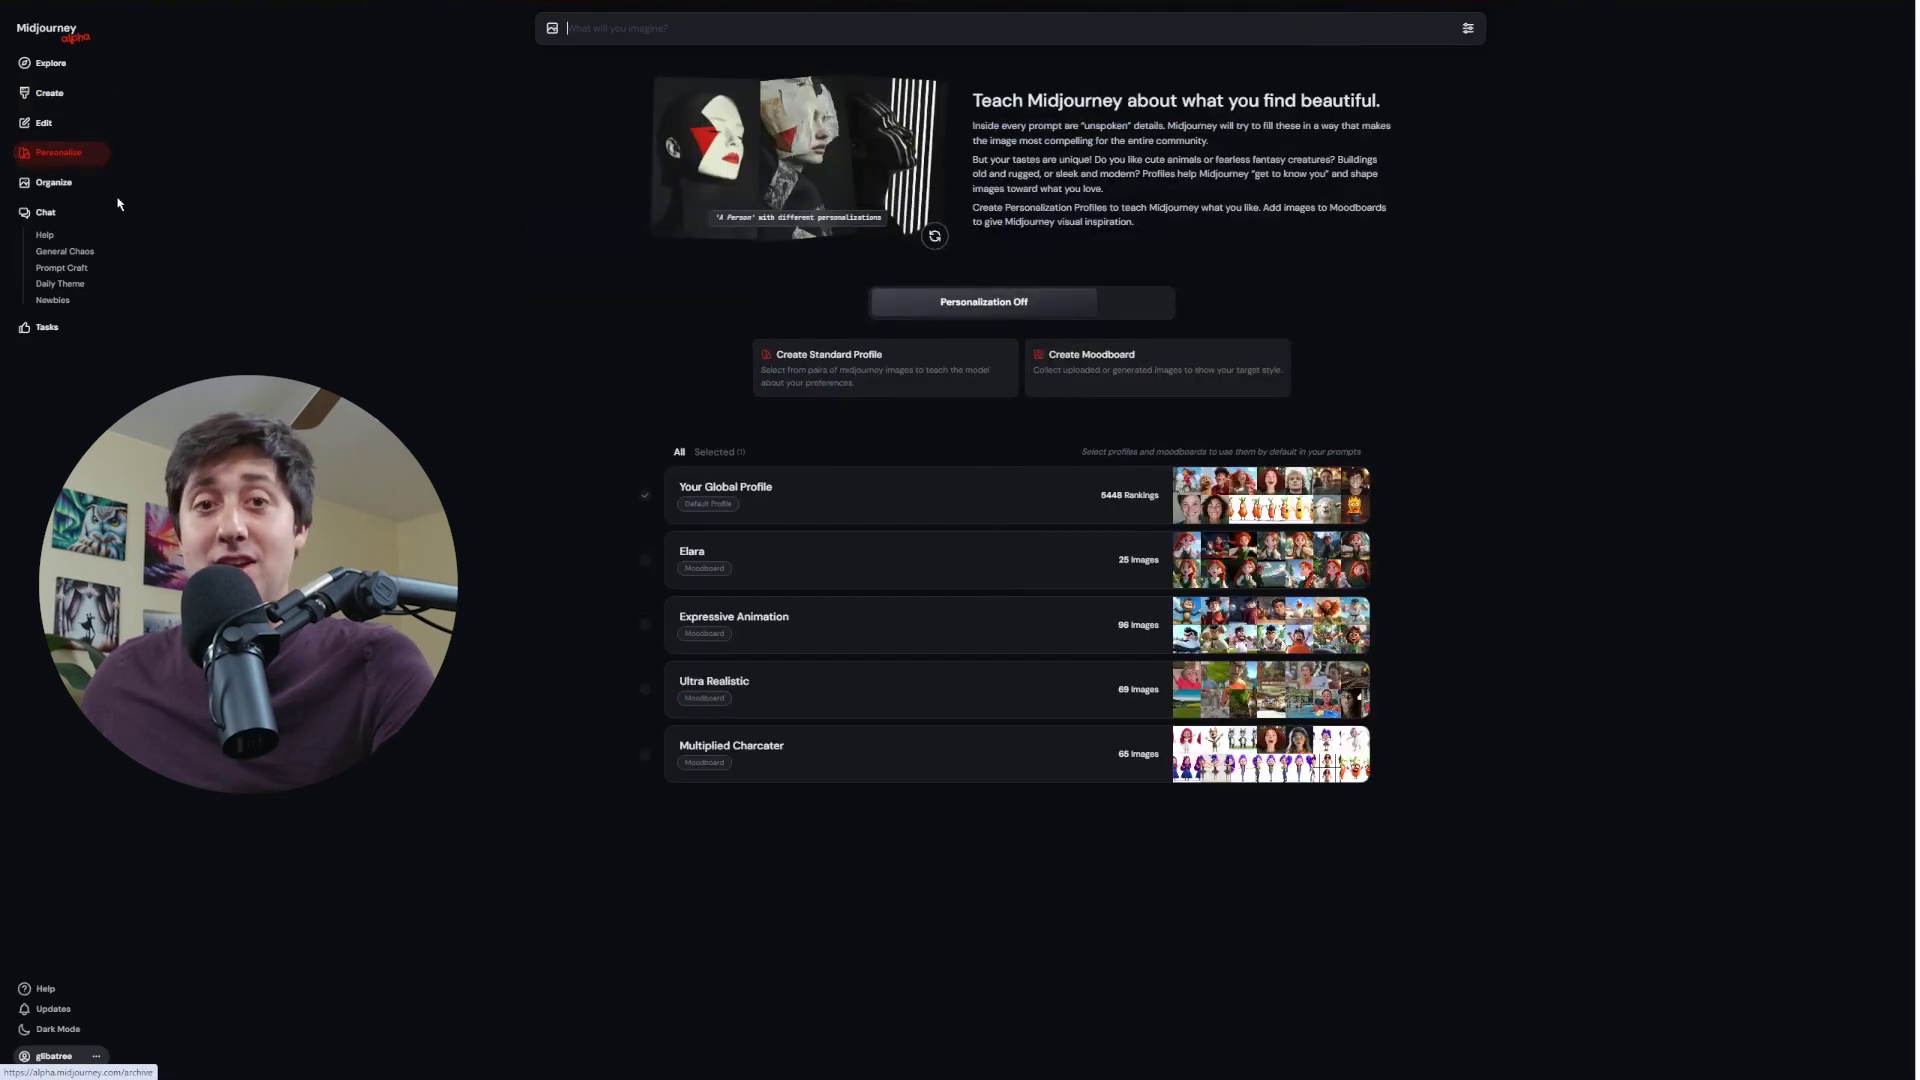
{"action": "left_click", "coordinate": [1122, 391]}
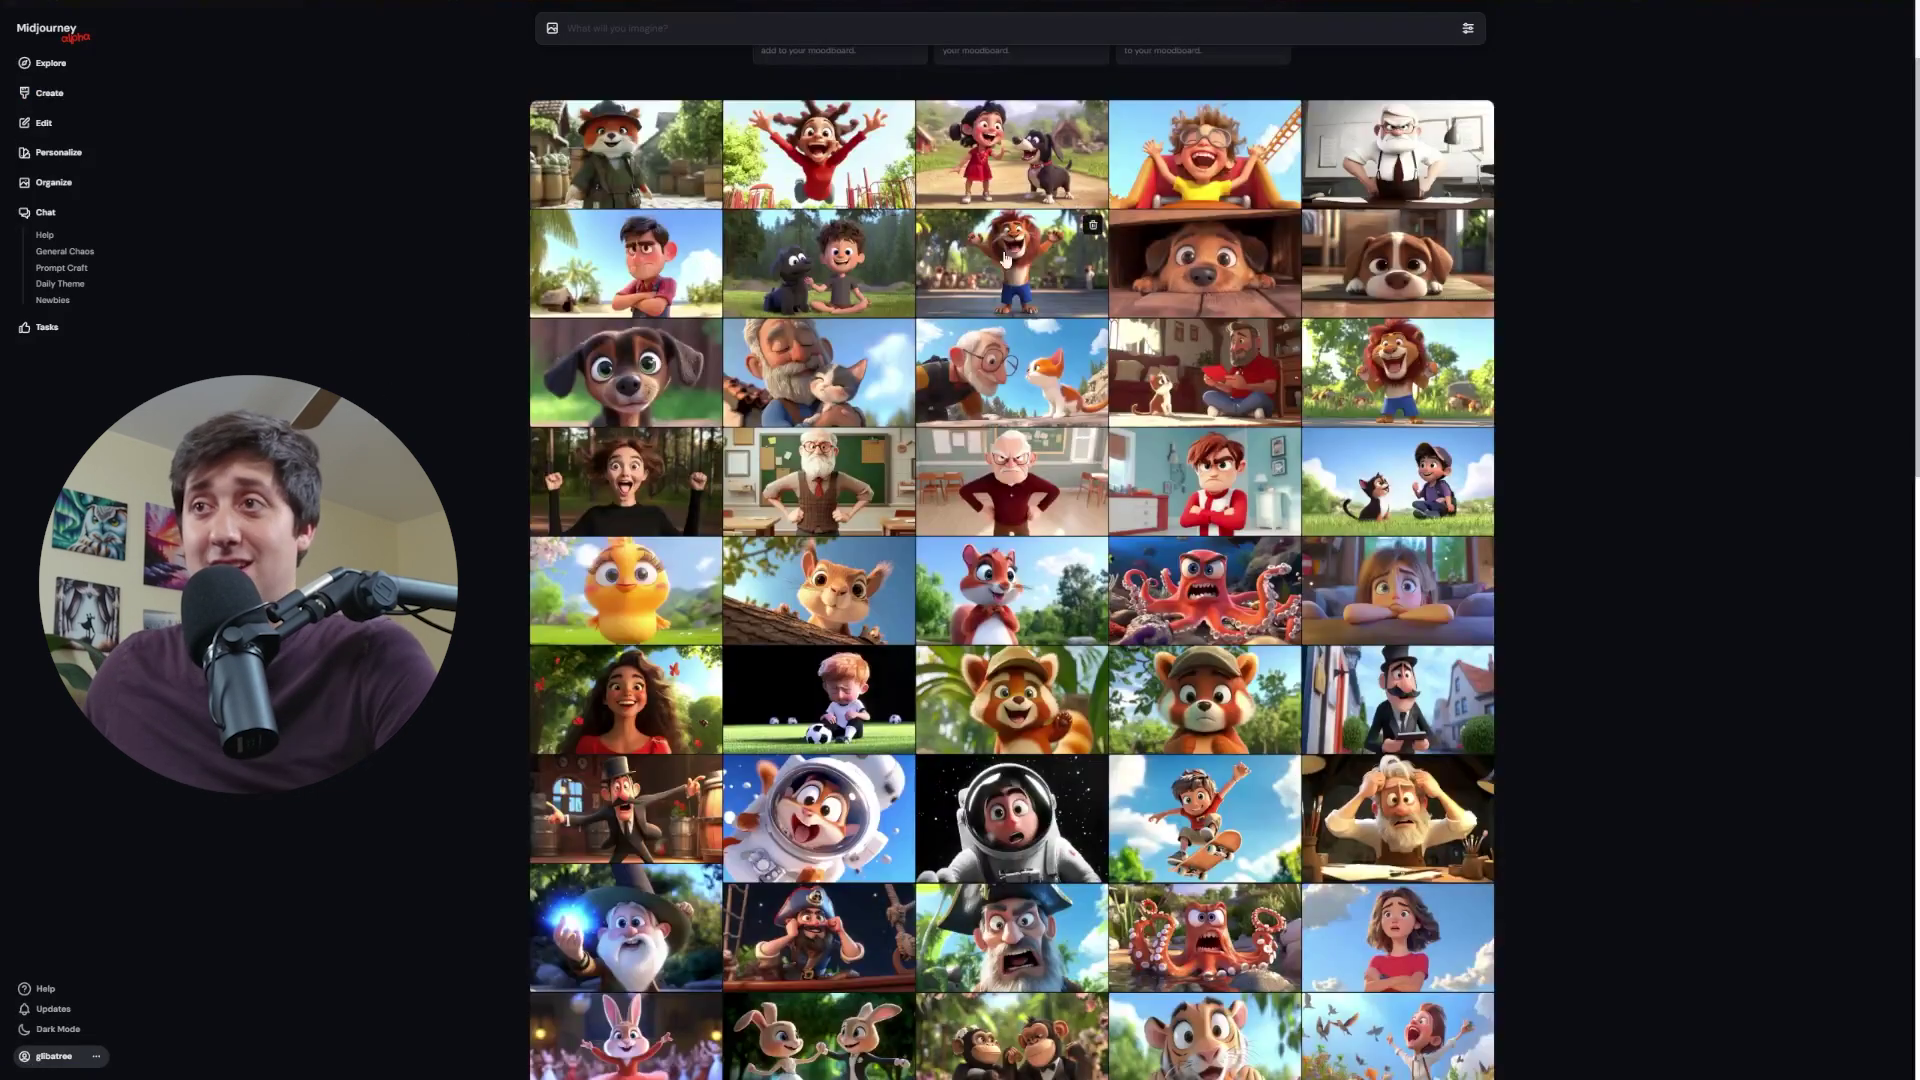
Look through the character images collected in the Expressive Animation moodboard
{"action": "scroll", "coordinate": [1158, 272], "scroll_direction": "up", "scroll_amount": 1}
{"action": "scroll", "coordinate": [1158, 272], "scroll_direction": "up", "scroll_amount": 1}
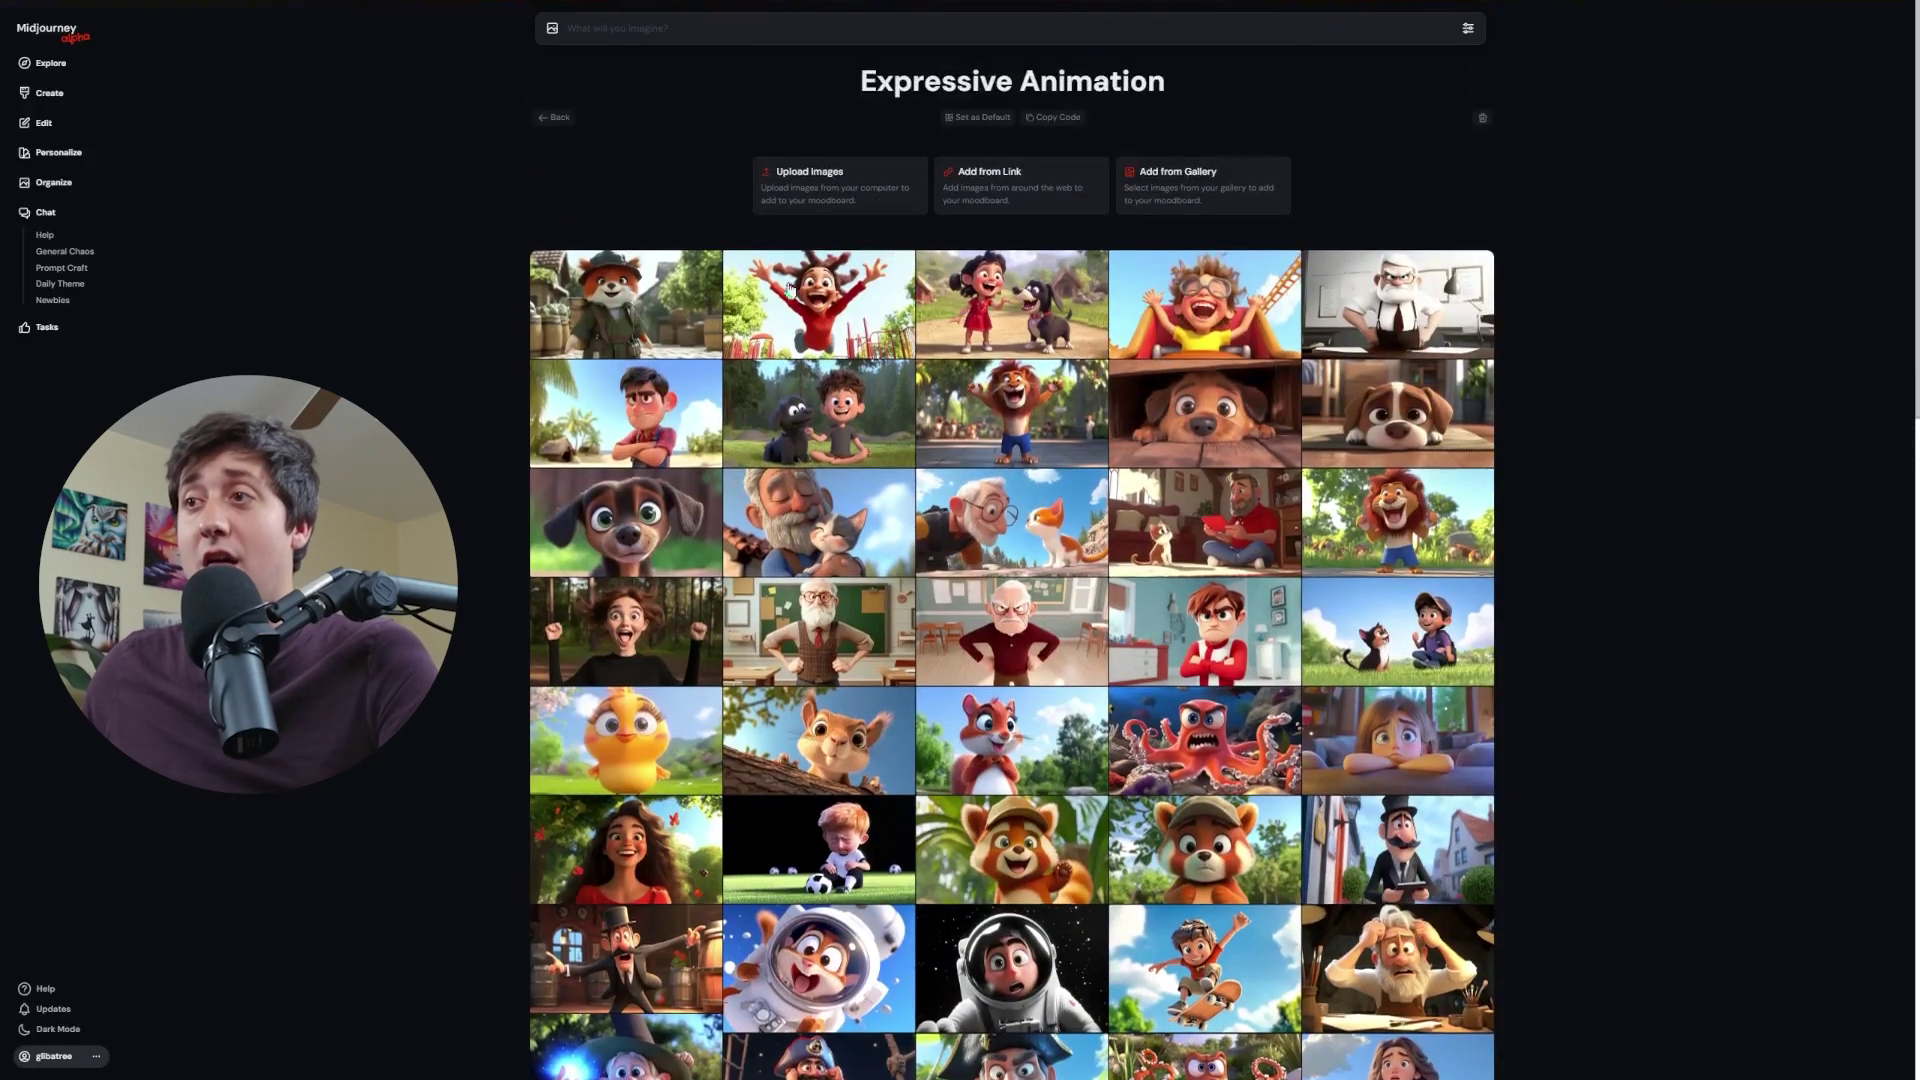
{"action": "scroll", "coordinate": [1185, 476], "scroll_direction": "down", "scroll_amount": 2}
{"action": "scroll", "coordinate": [1184, 476], "scroll_direction": "down", "scroll_amount": 10}
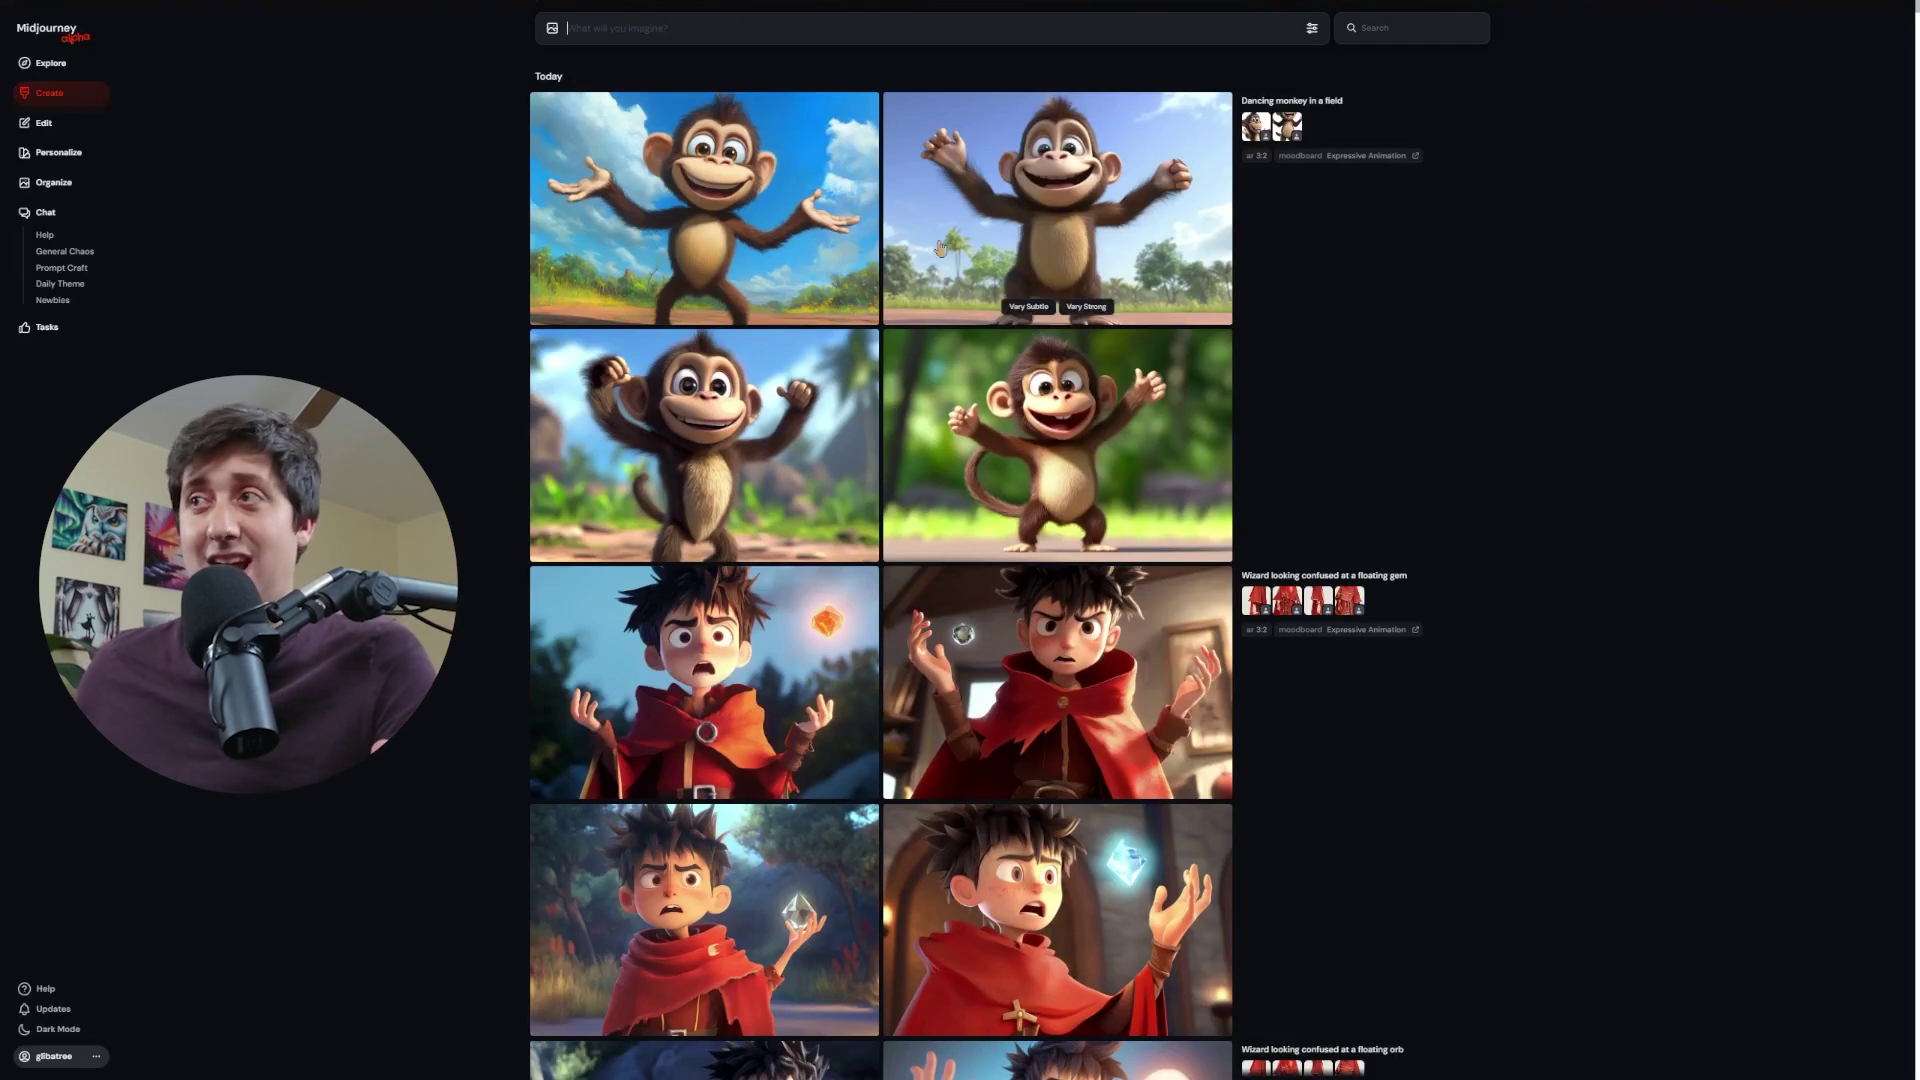
Turn on personalization for new images and choose the Multiplied Charcater moodboard
{"action": "left_click", "coordinate": [1312, 29]}
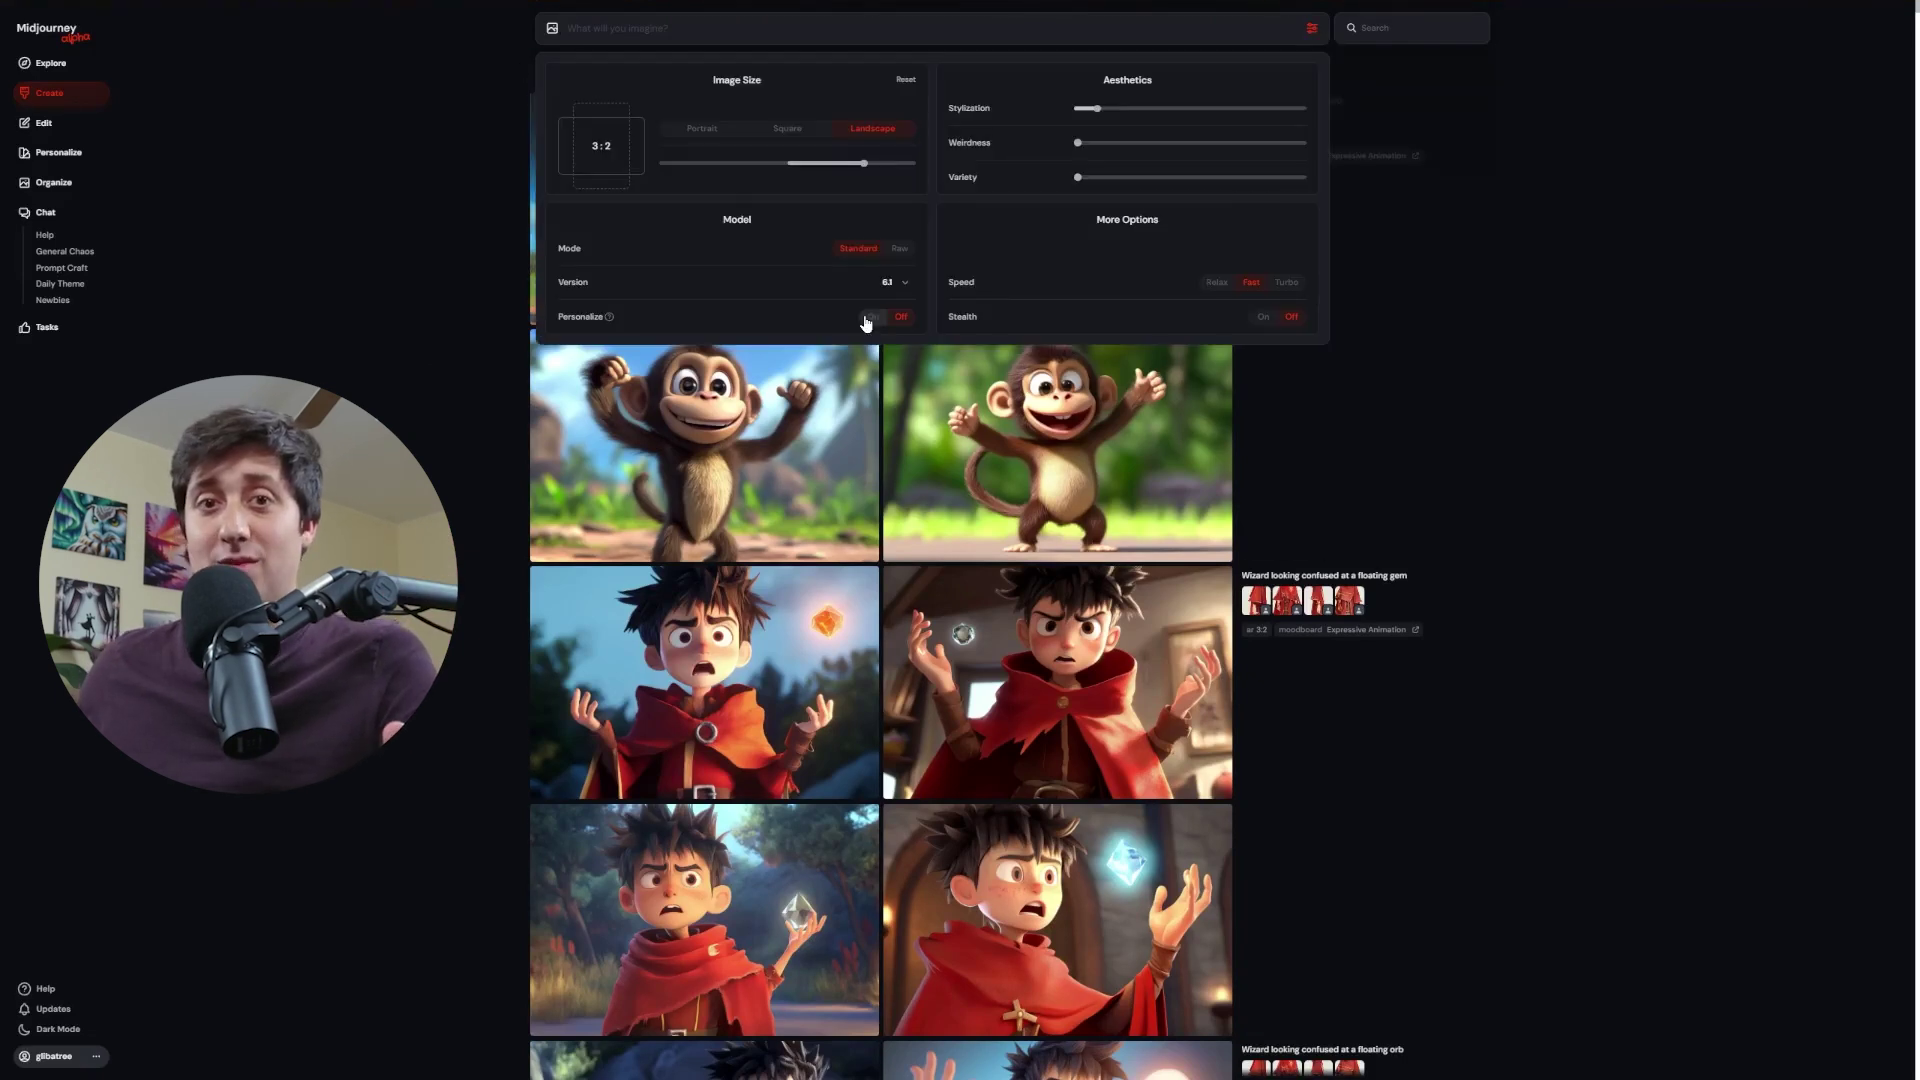
{"action": "left_click", "coordinate": [866, 320]}
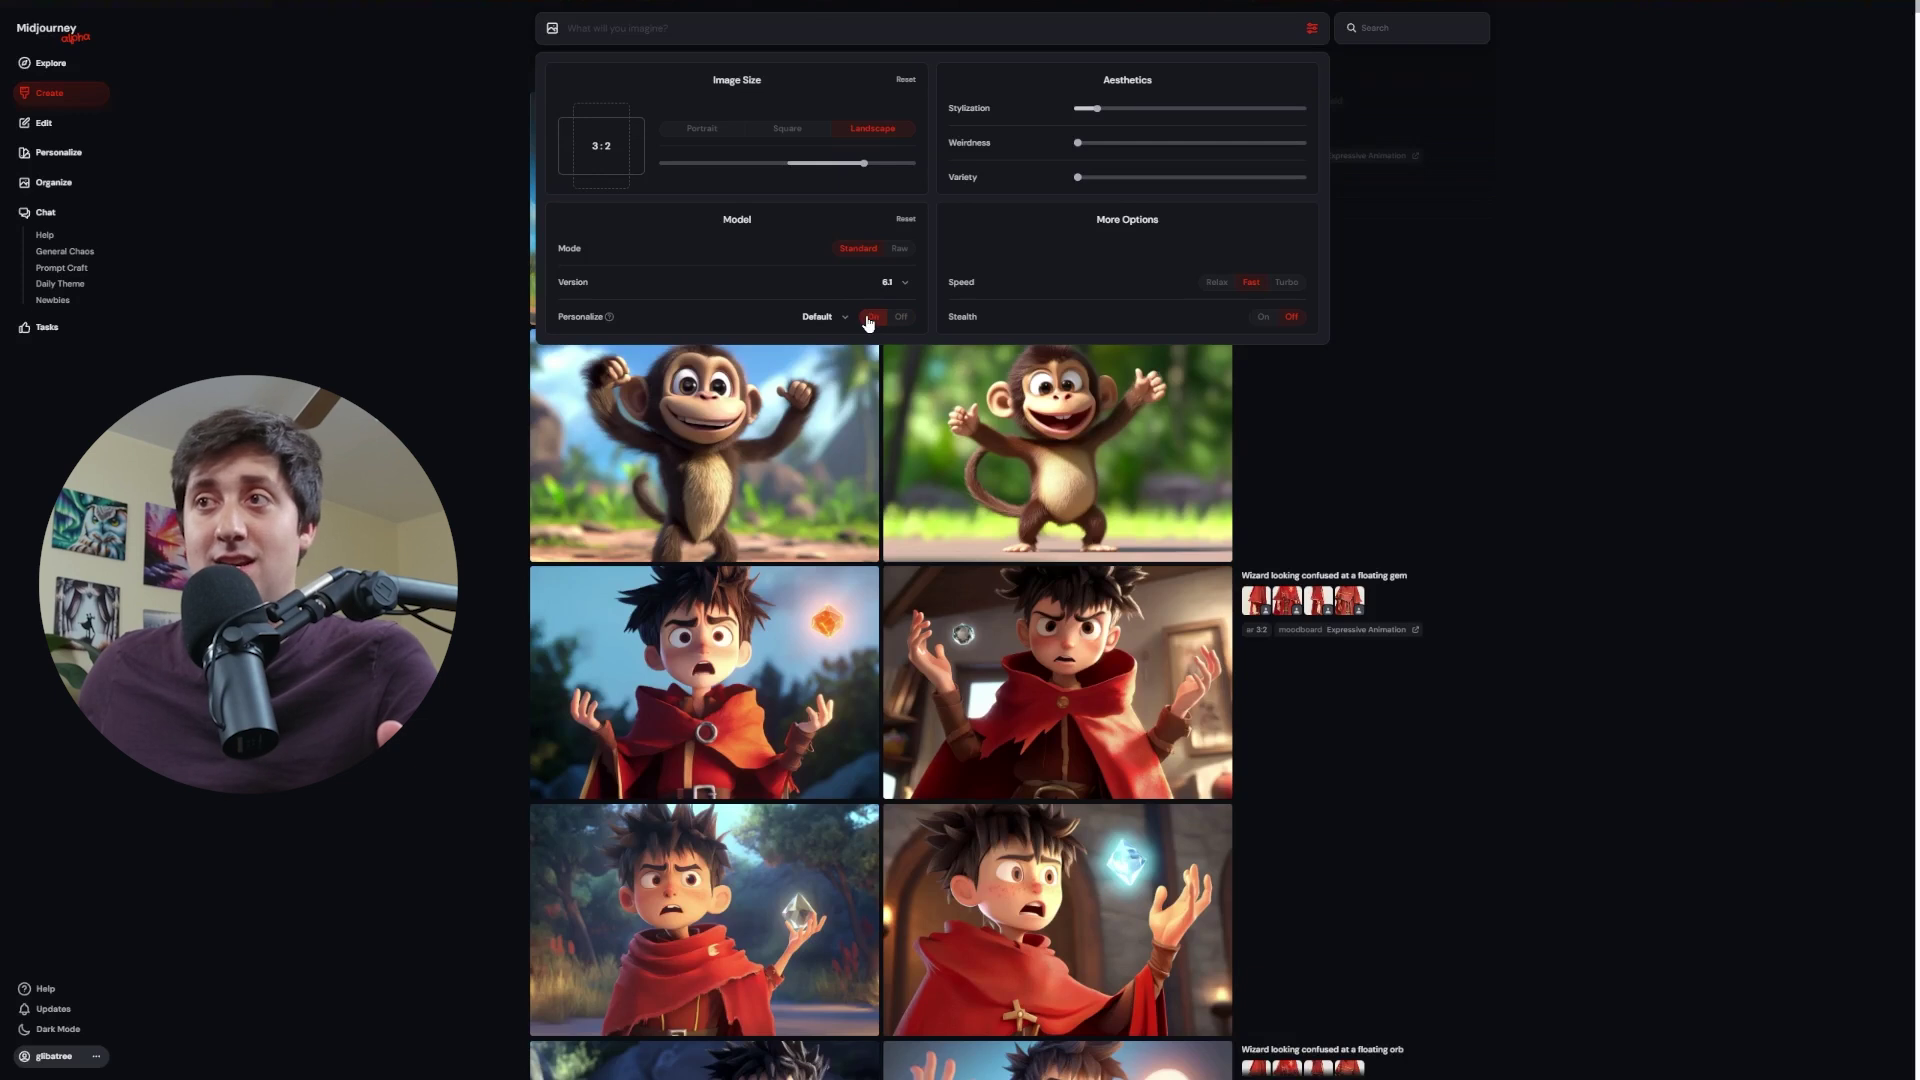
{"action": "left_click", "coordinate": [838, 317]}
{"action": "left_click", "coordinate": [794, 462]}
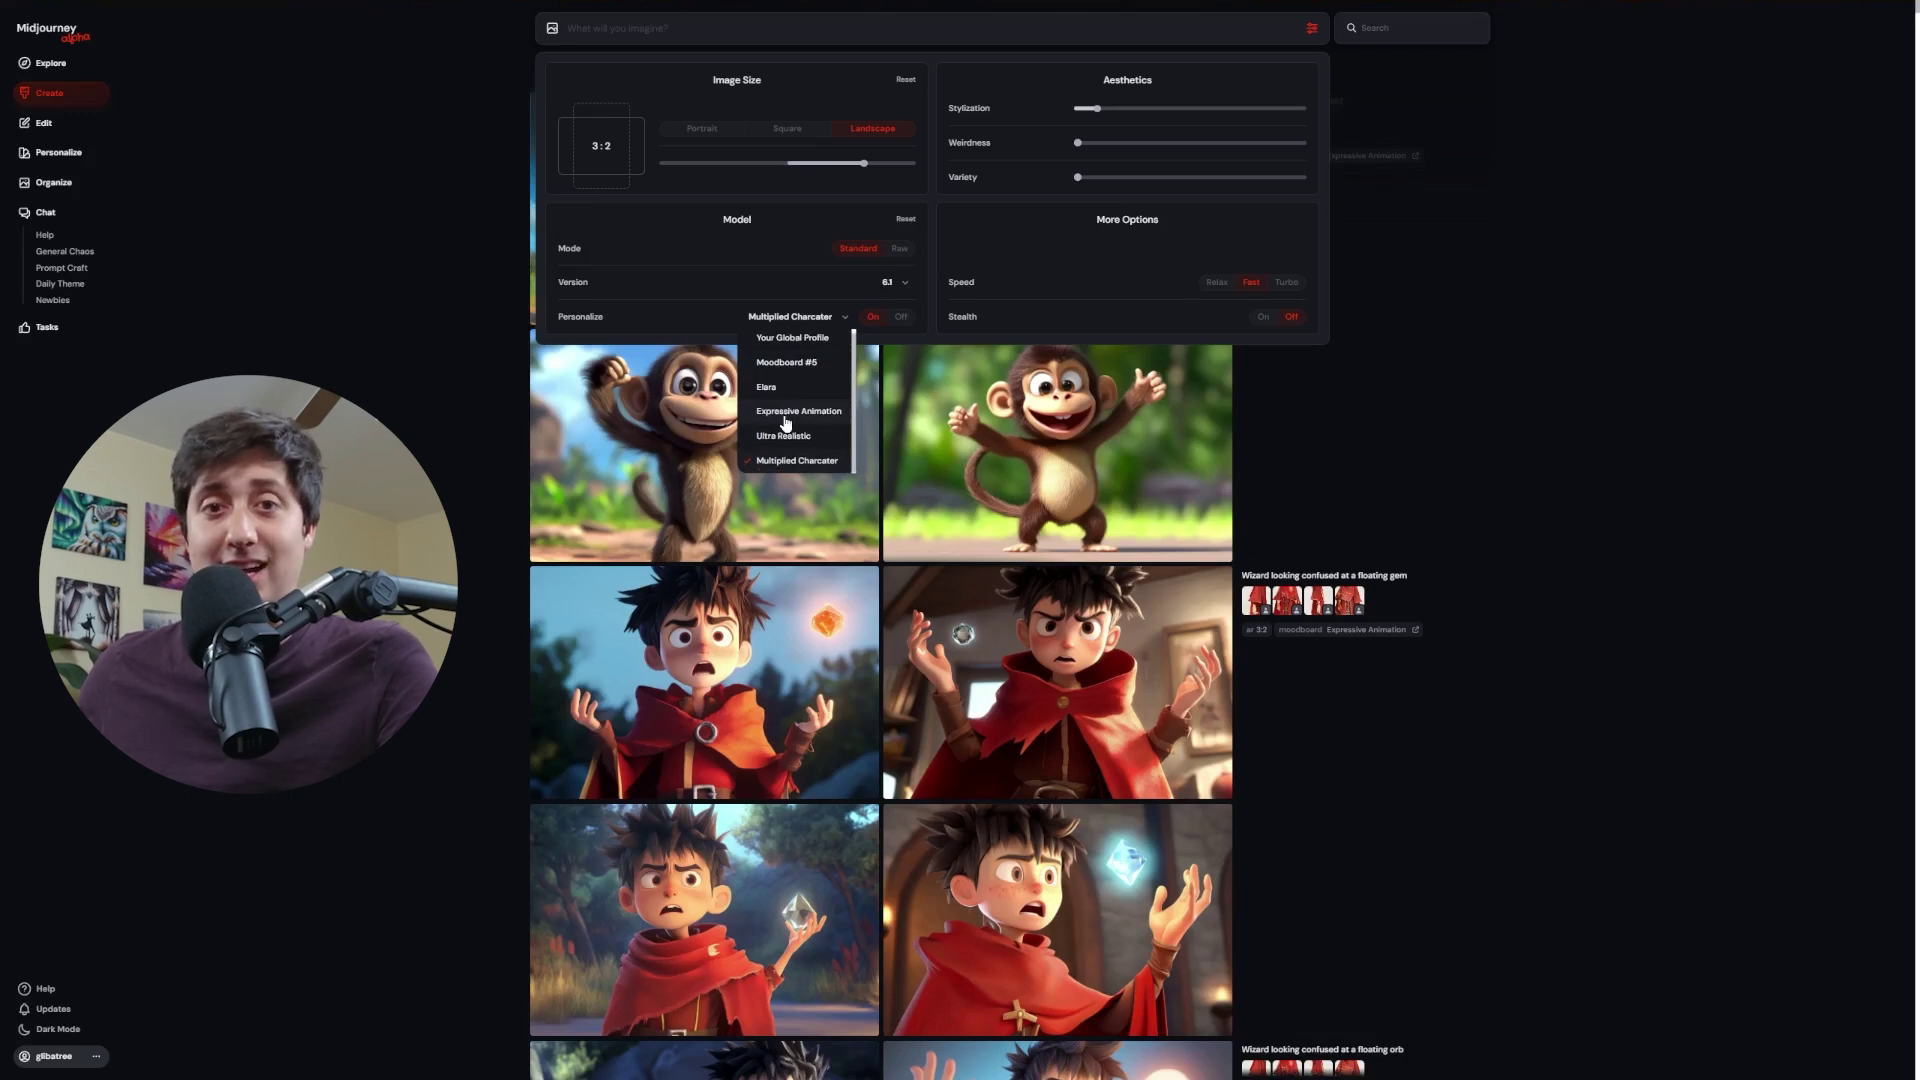
{"action": "left_click", "coordinate": [244, 240]}
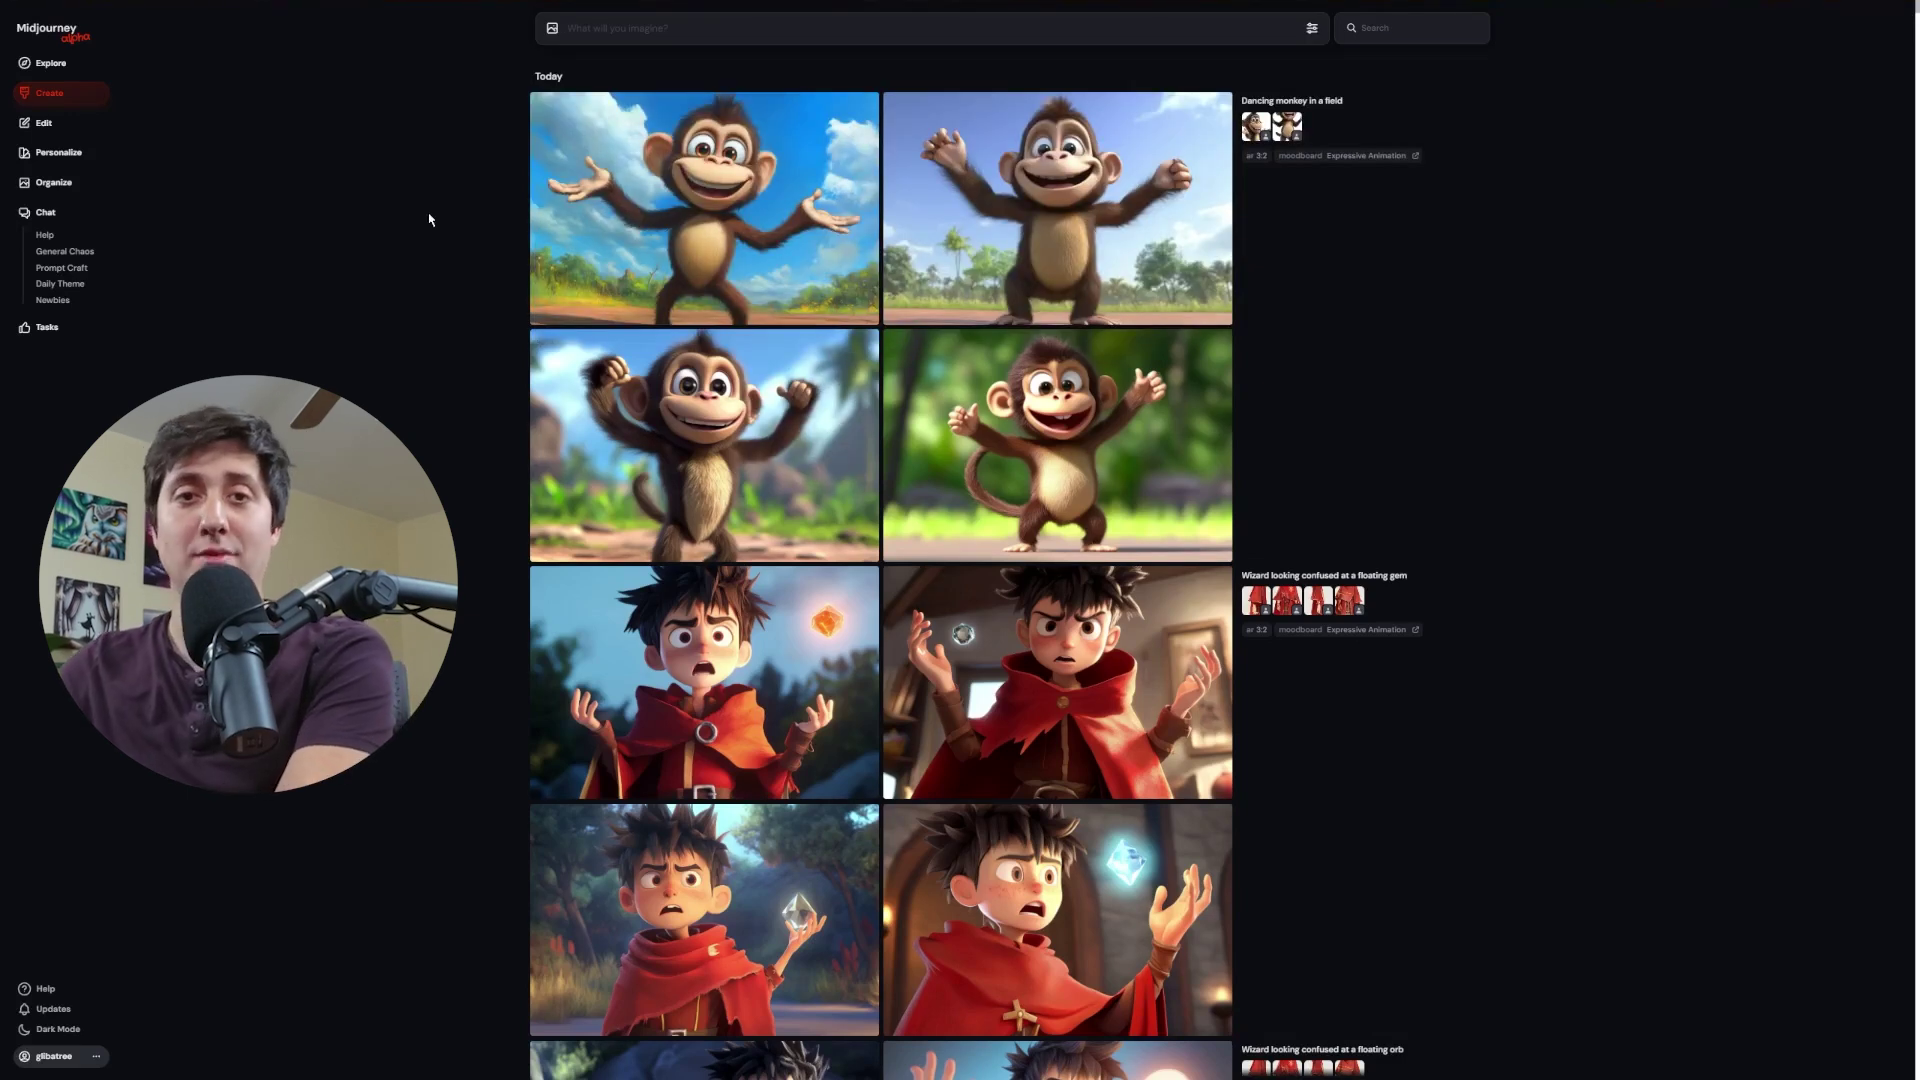
Generate images with the prompt "Three panel view of the same dog character wearing a purple suit, green tie, waving and happy, on a white background"
{"action": "type", "text": "Three panel vieww of the se"}
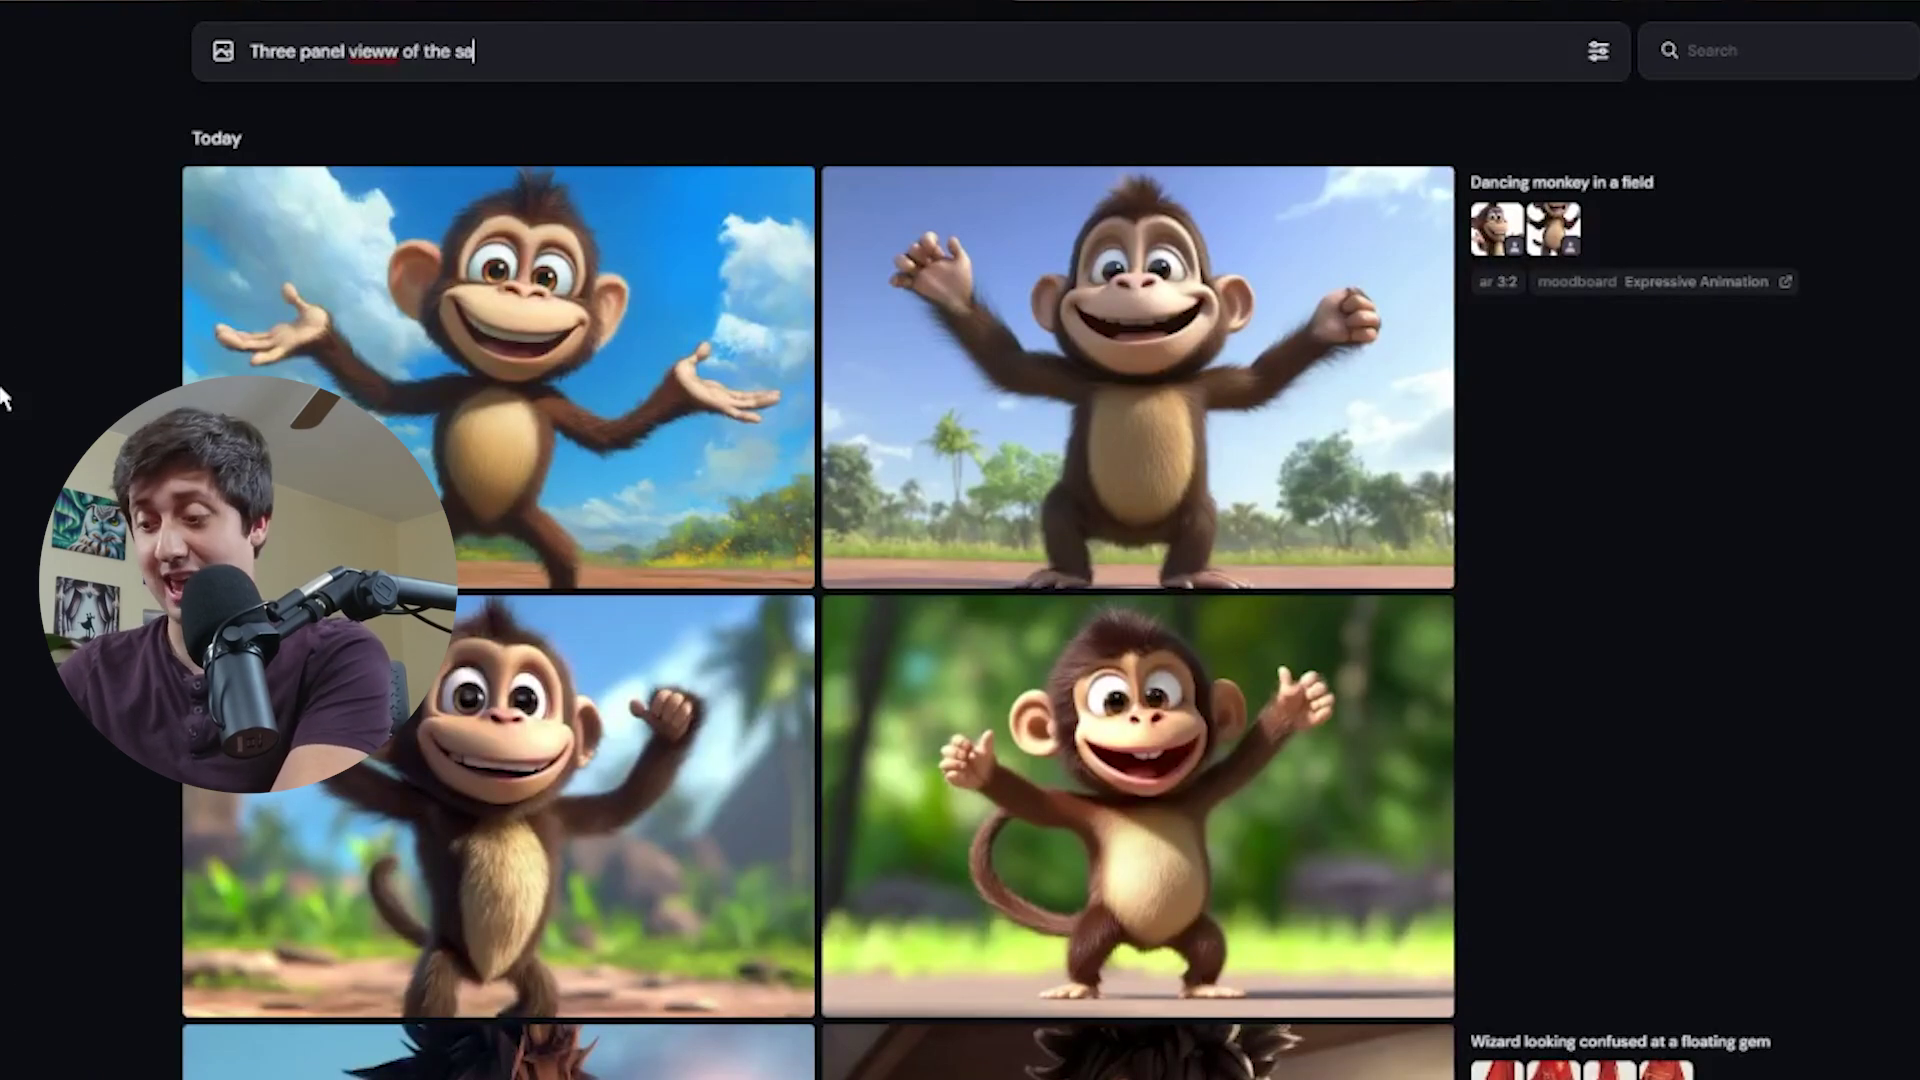
{"action": "type", "text": "me dog charcater wearing a purple suit, green tie, waving and "}
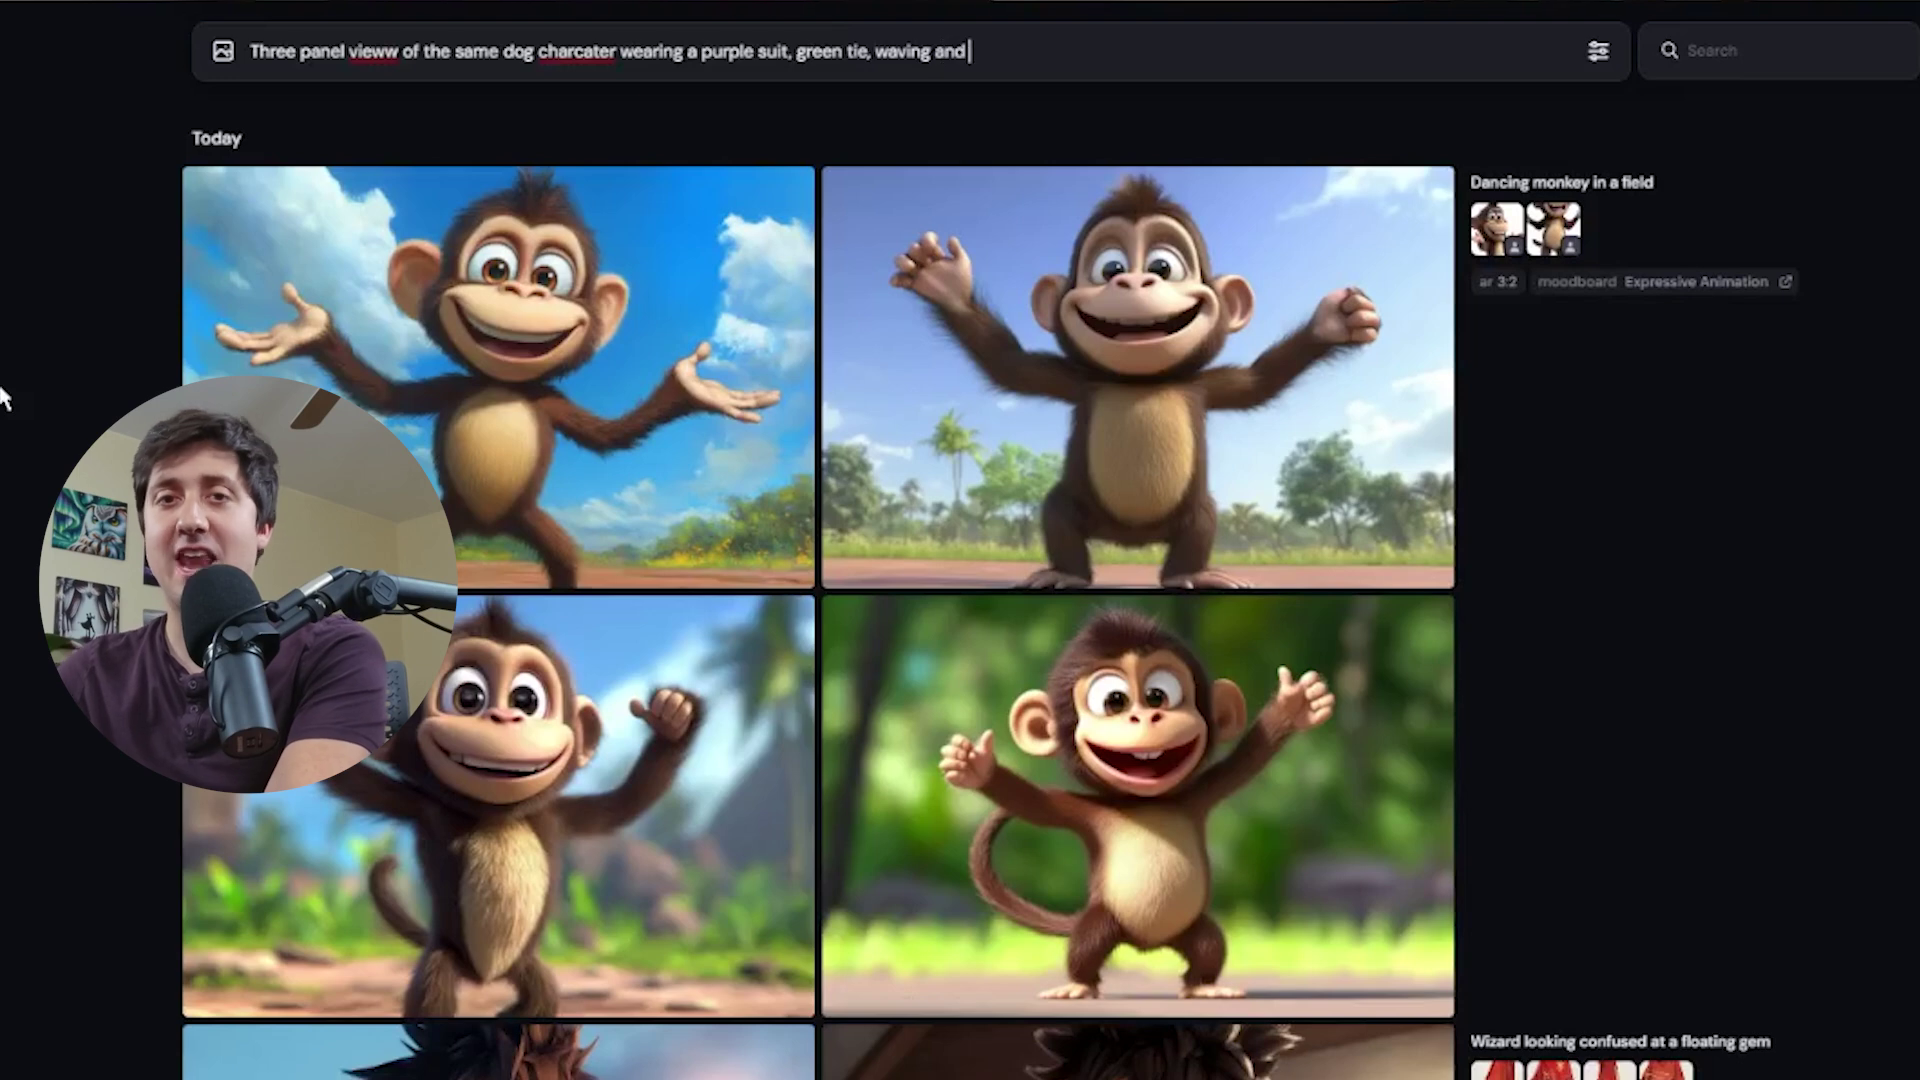
{"action": "type", "text": "happy, dn a white backy"}
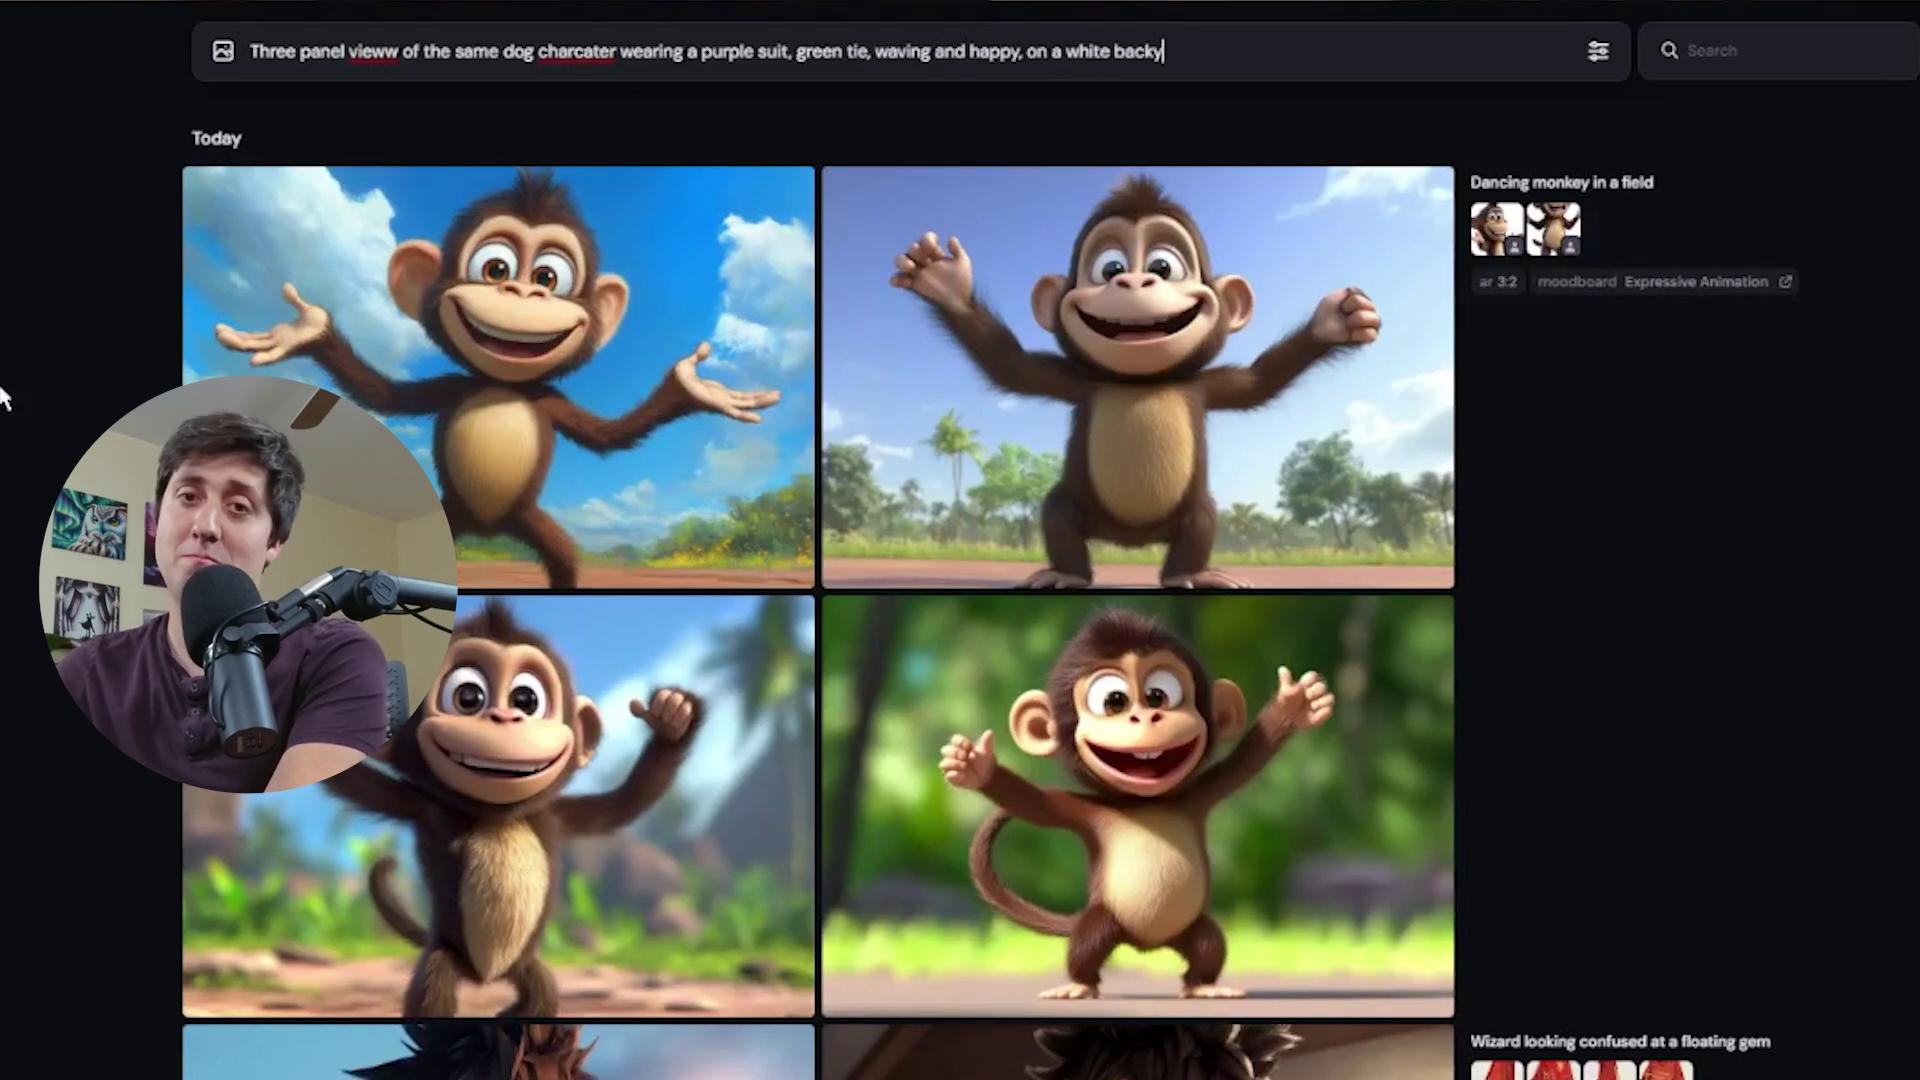
{"action": "type", "text": "round"}
{"action": "right_click", "coordinate": [377, 51]}
{"action": "left_click", "coordinate": [544, 86]}
{"action": "right_click", "coordinate": [560, 52]}
{"action": "left_click", "coordinate": [630, 82]}
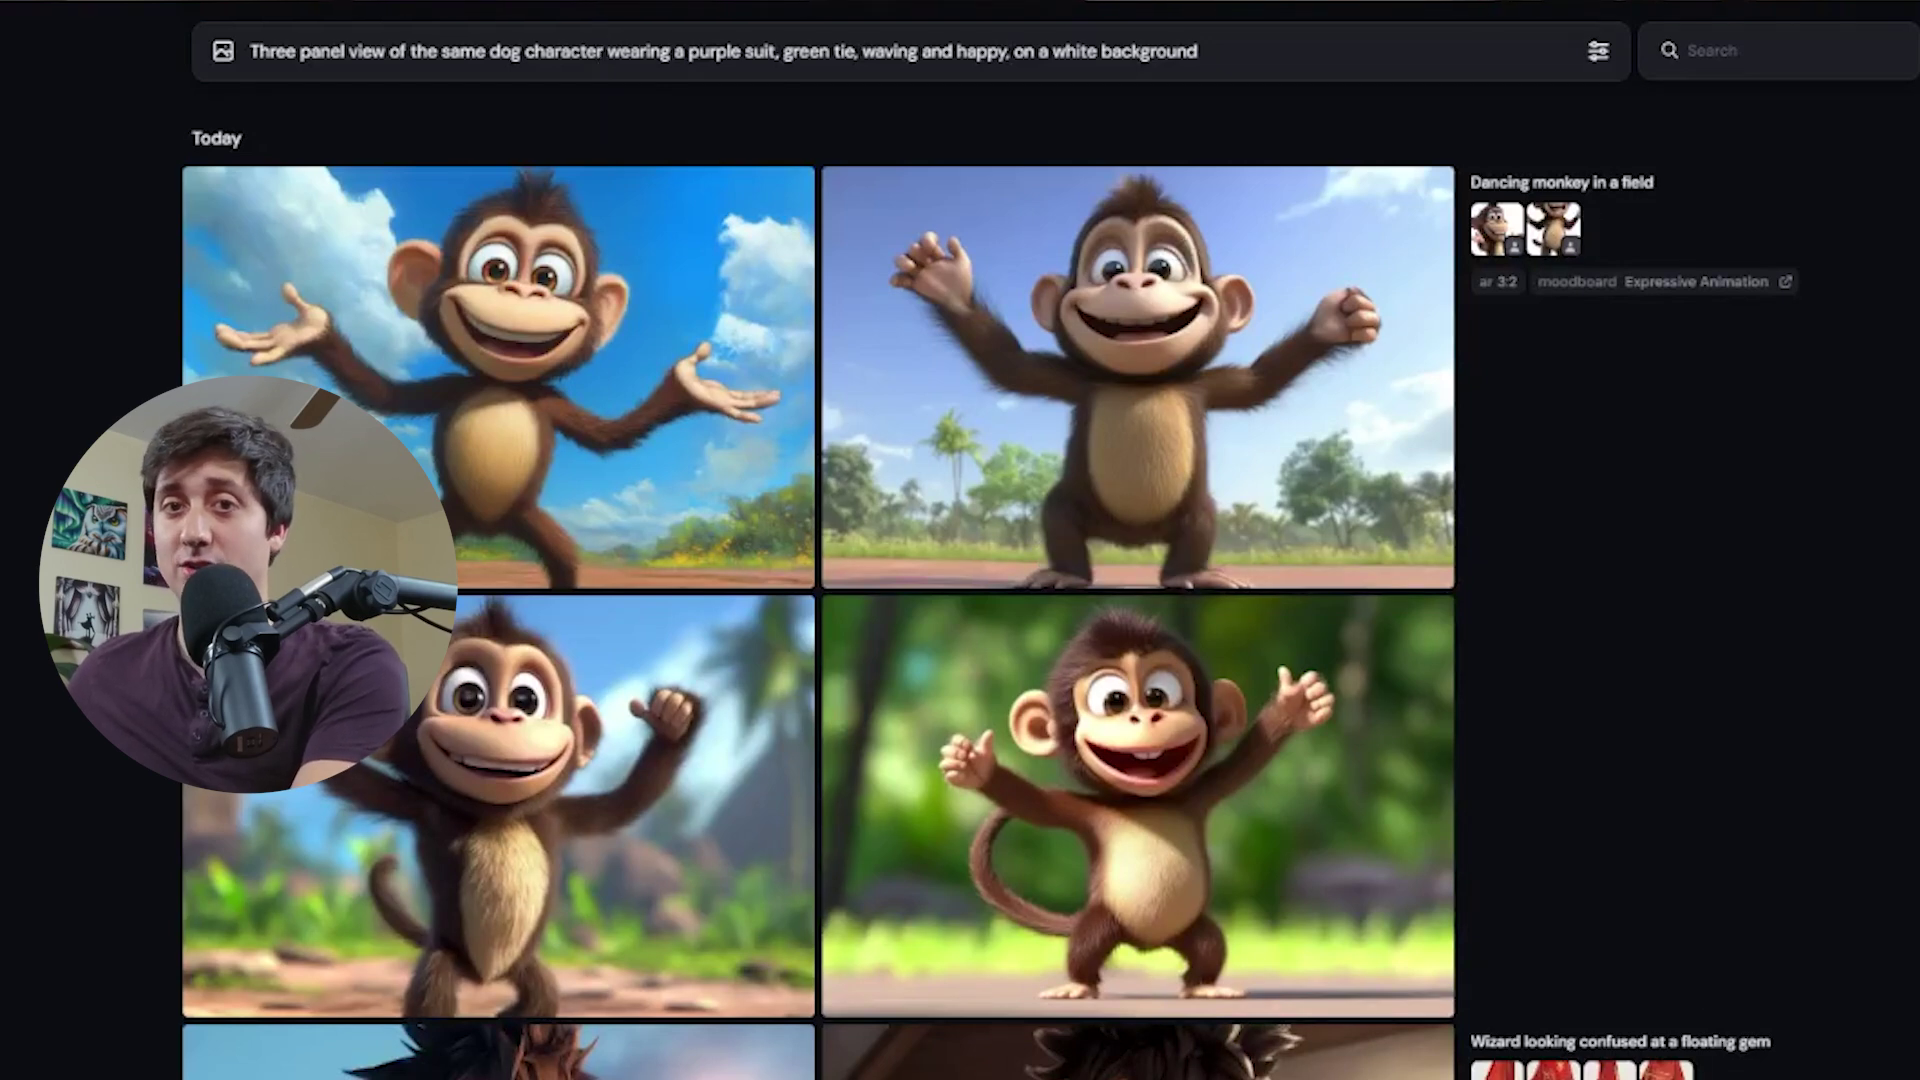
{"action": "key", "text": "Return"}
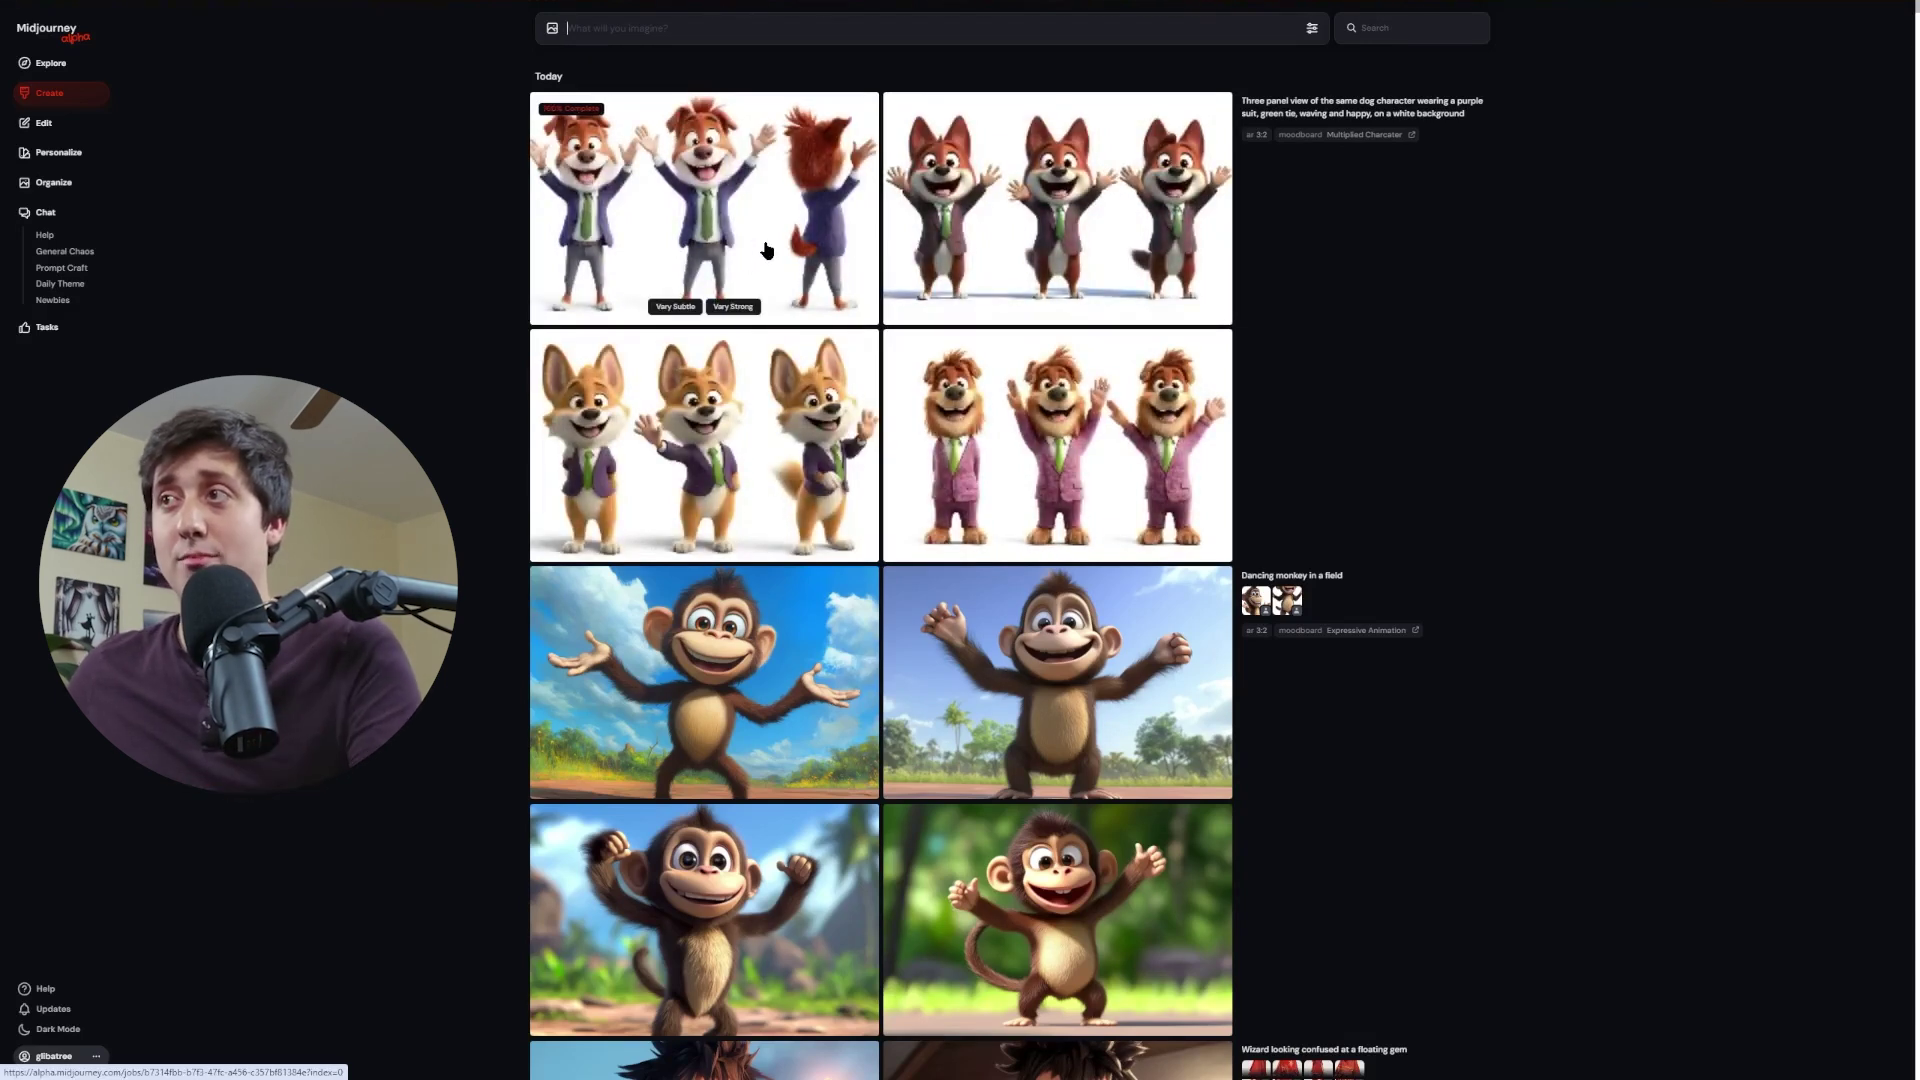
Open the shaggy brown dog result in the pinkish-purple suit and add full-body screen crops of its three figures as image references
{"action": "mouse_move", "coordinate": [957, 172]}
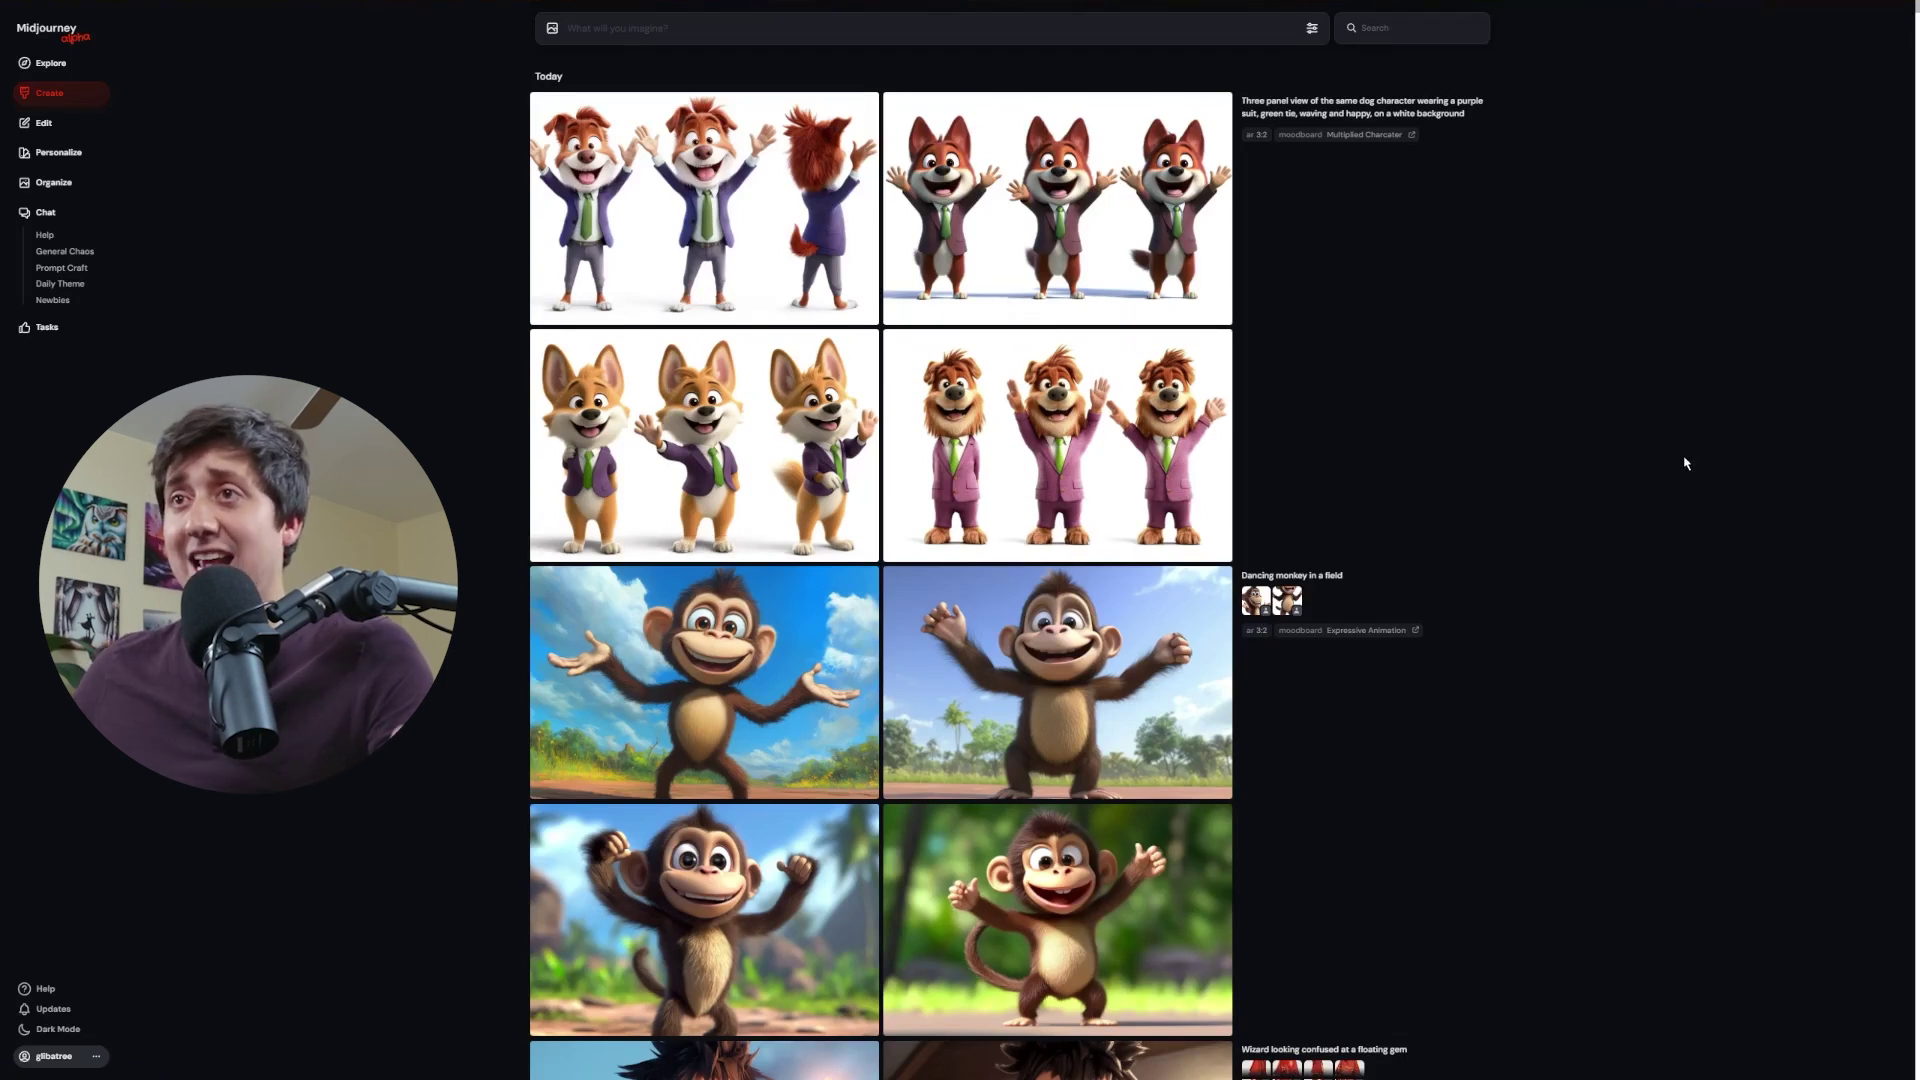
{"action": "left_click", "coordinate": [1095, 408]}
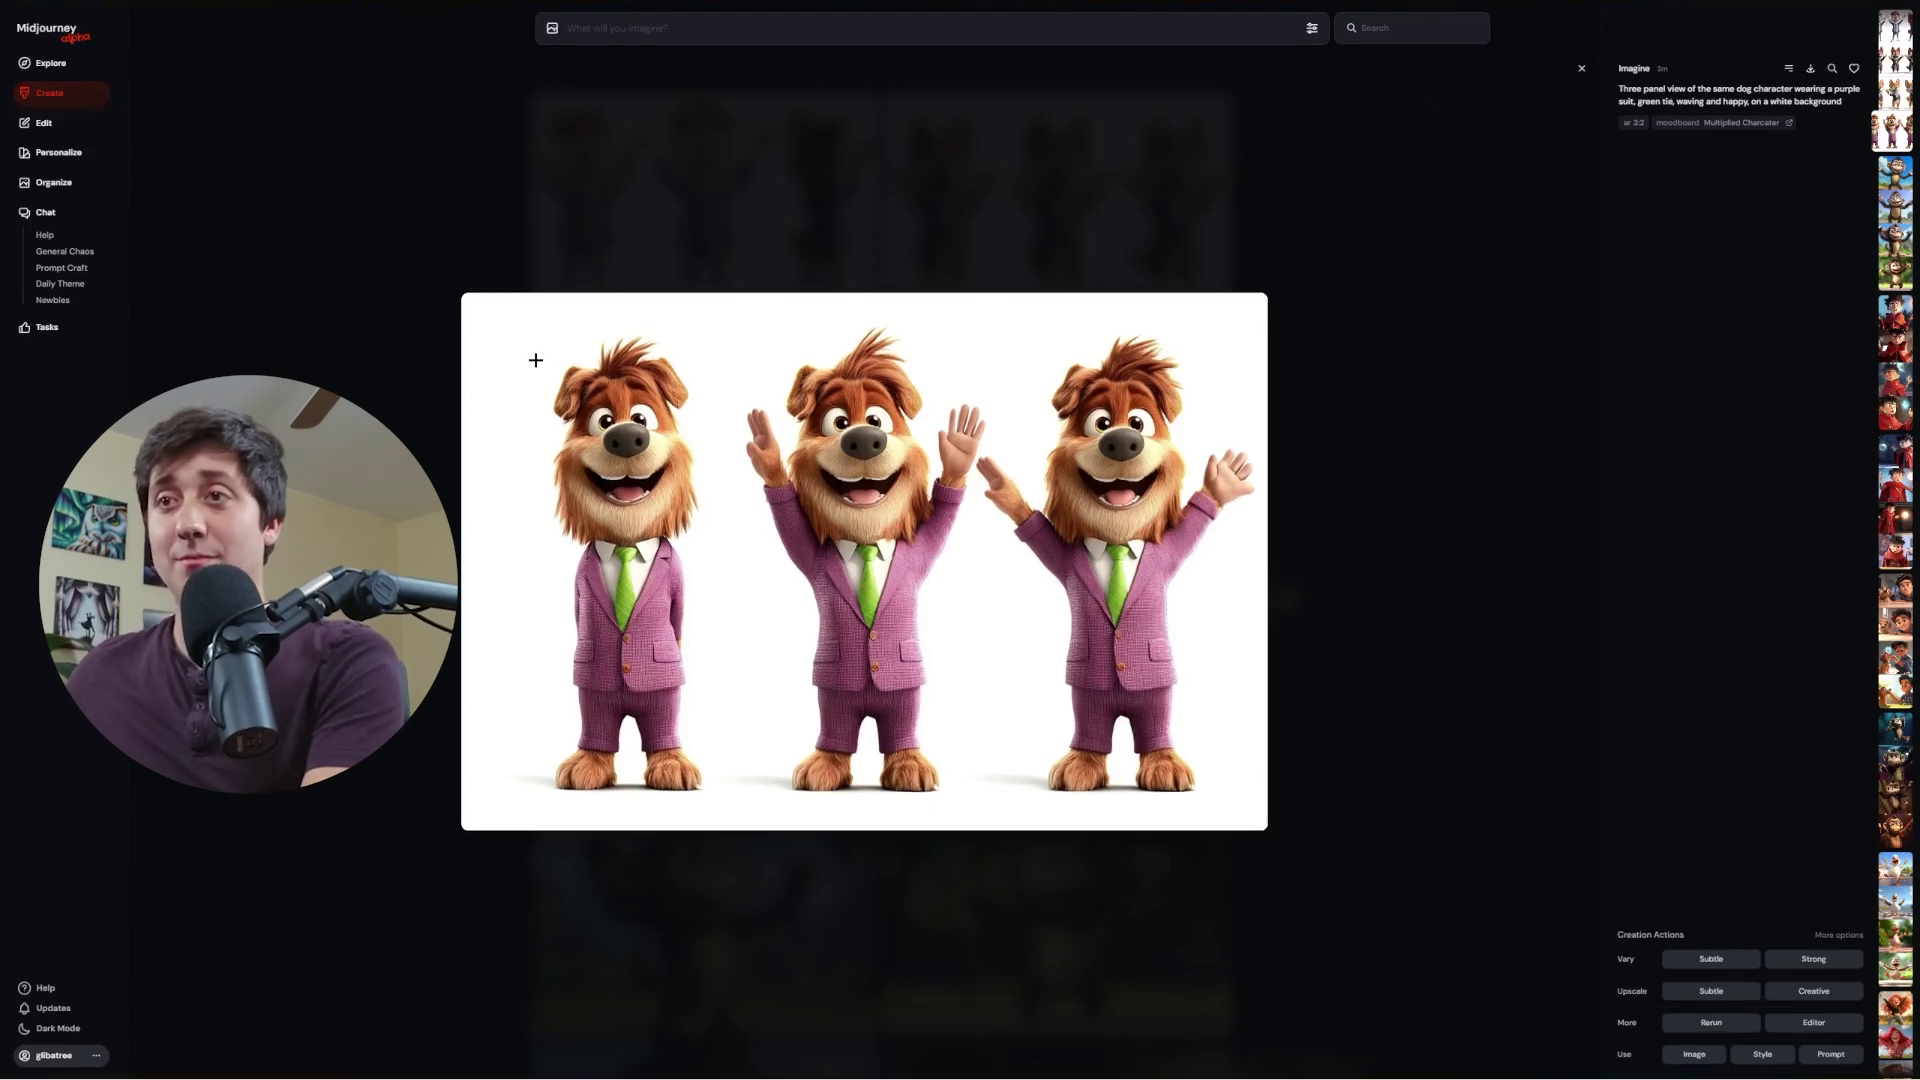
{"action": "key", "text": "super+shift+s"}
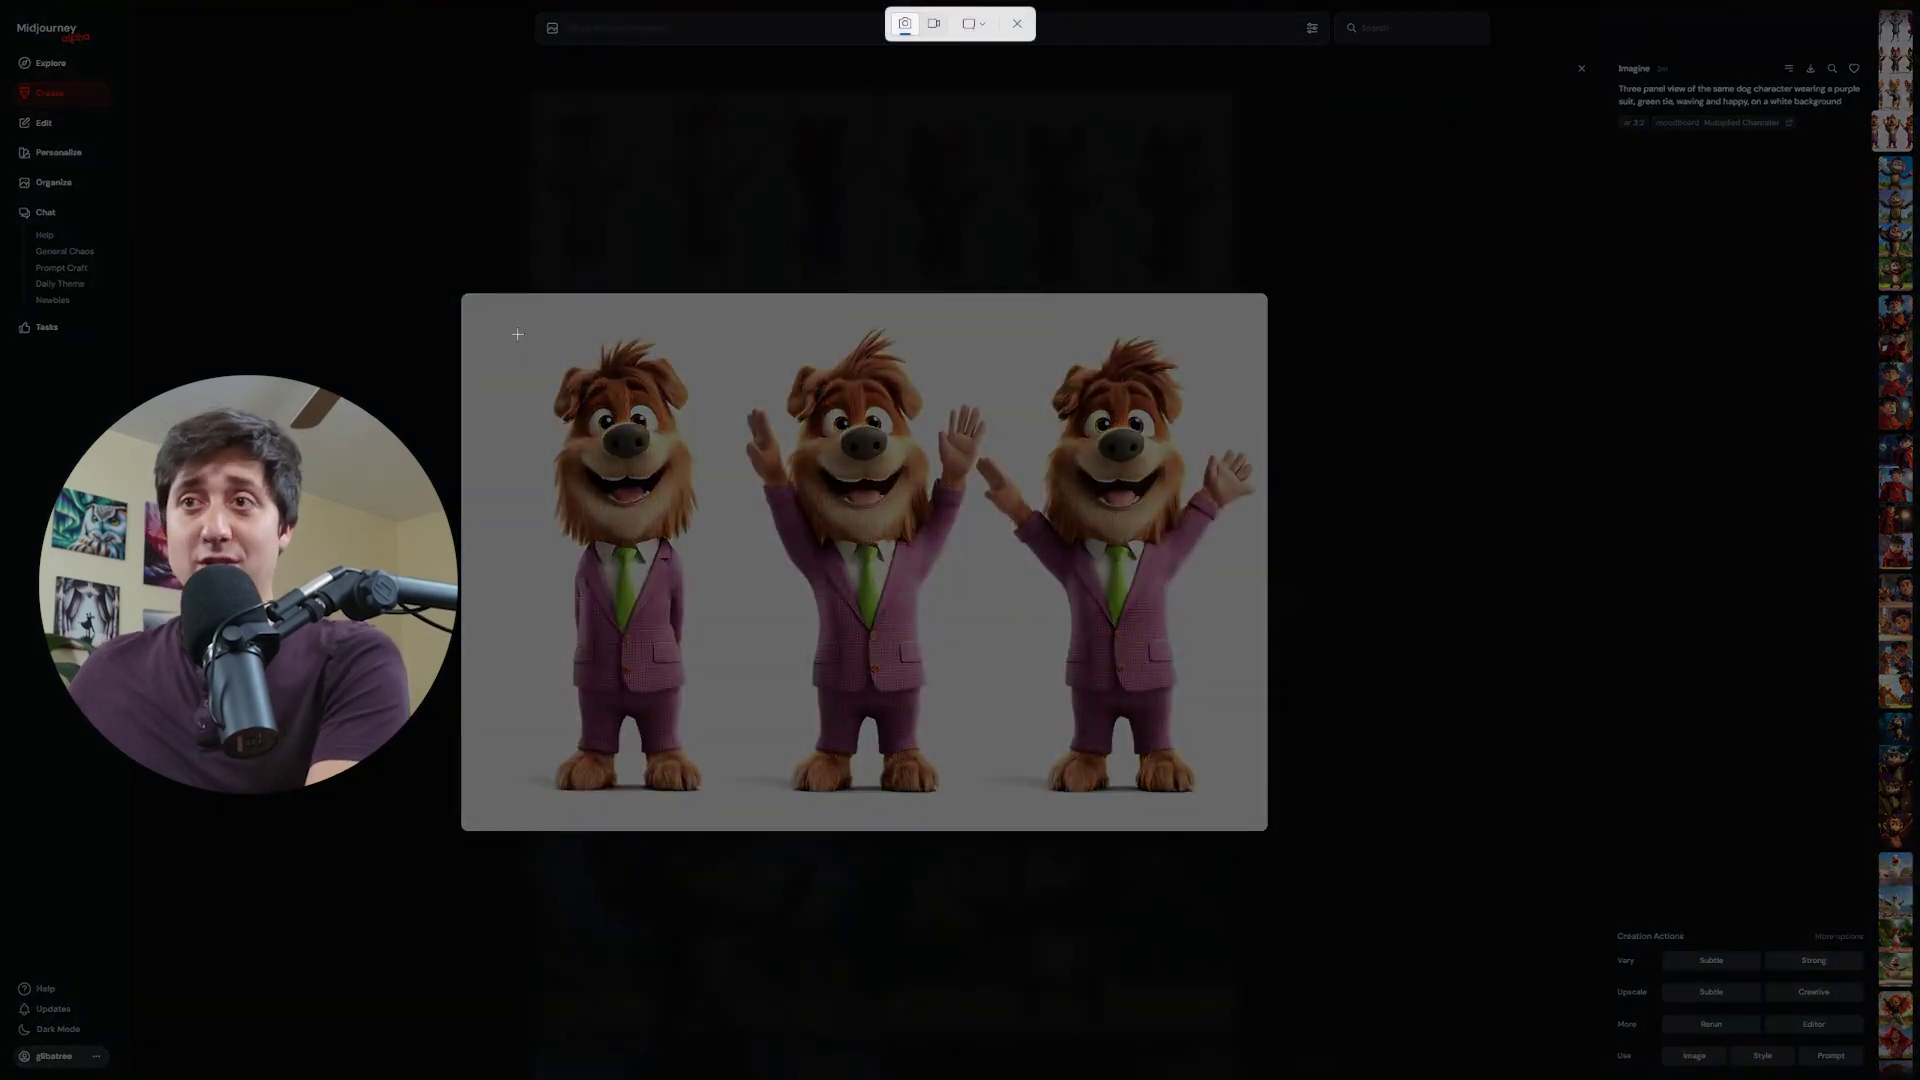
{"action": "left_click_drag", "start_coordinate": [517, 335], "coordinate": [712, 804]}
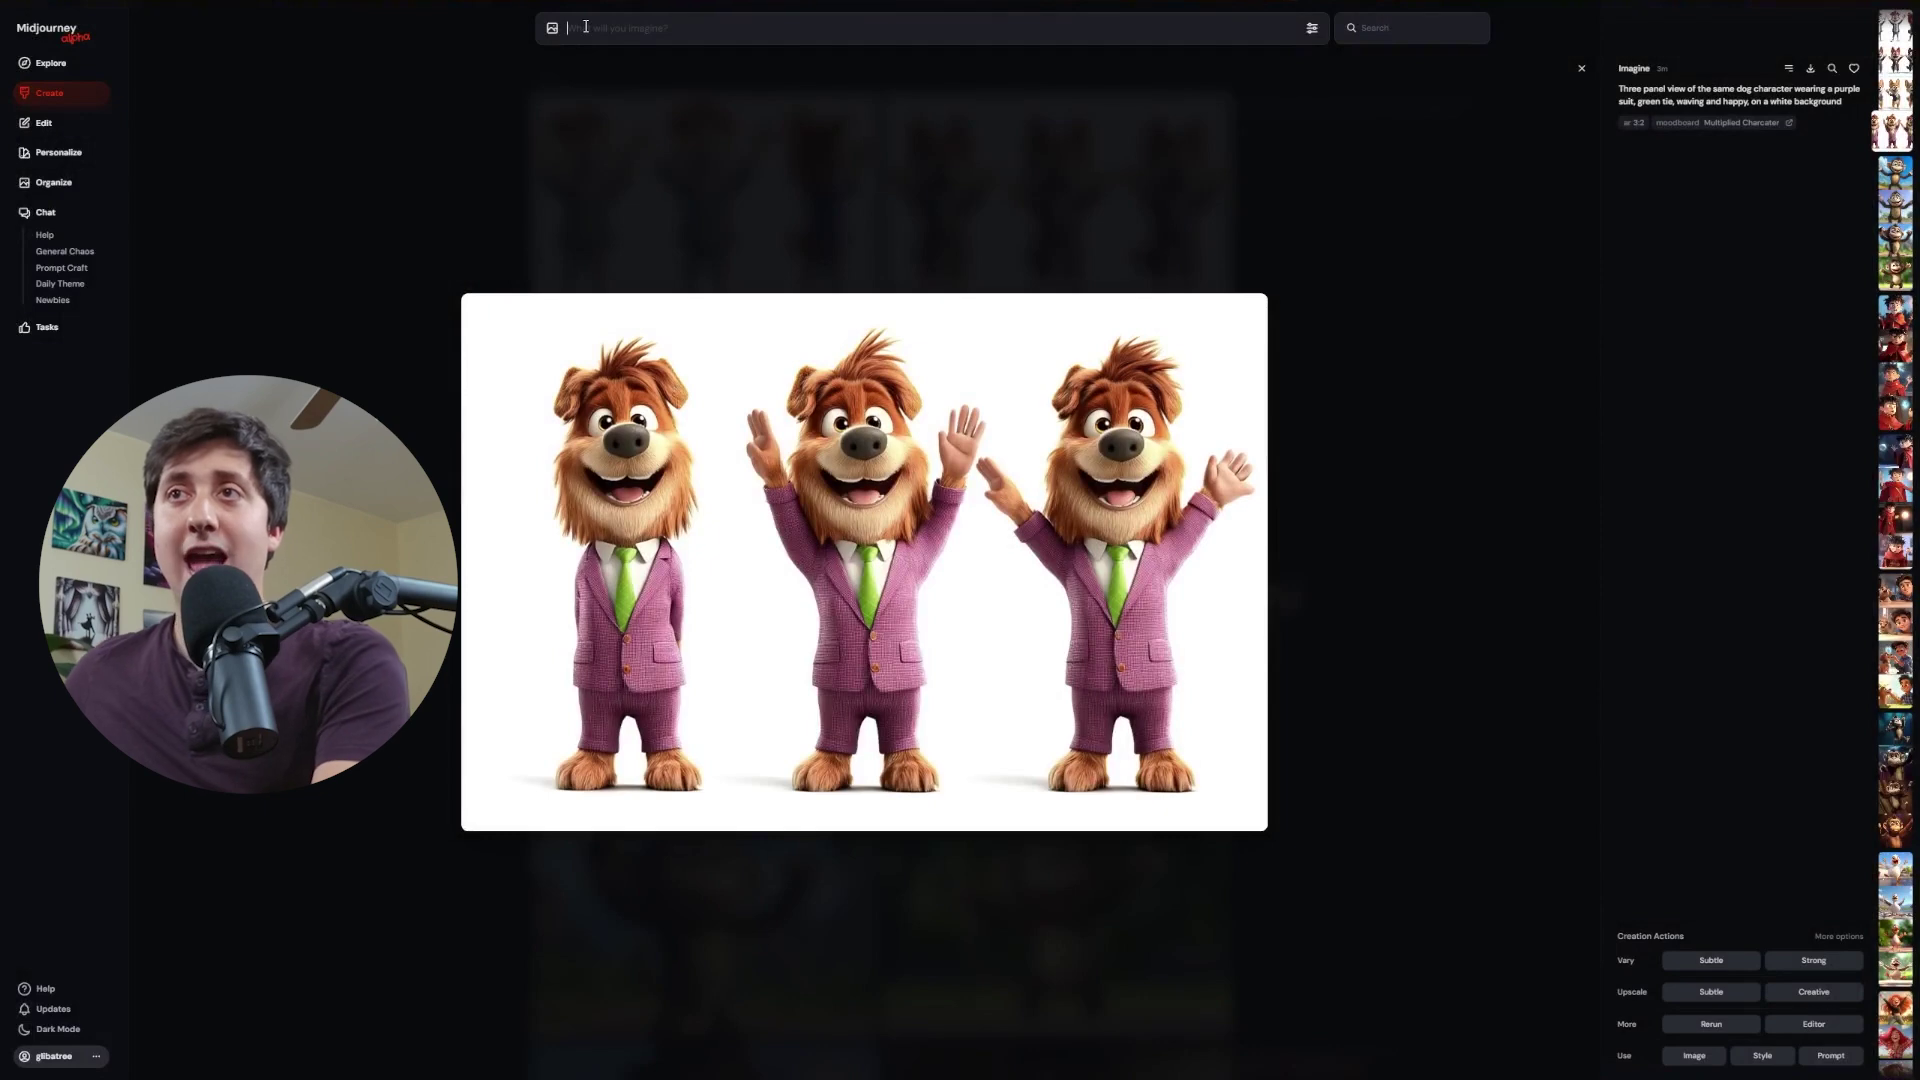
{"action": "key", "text": "ctrl+v"}
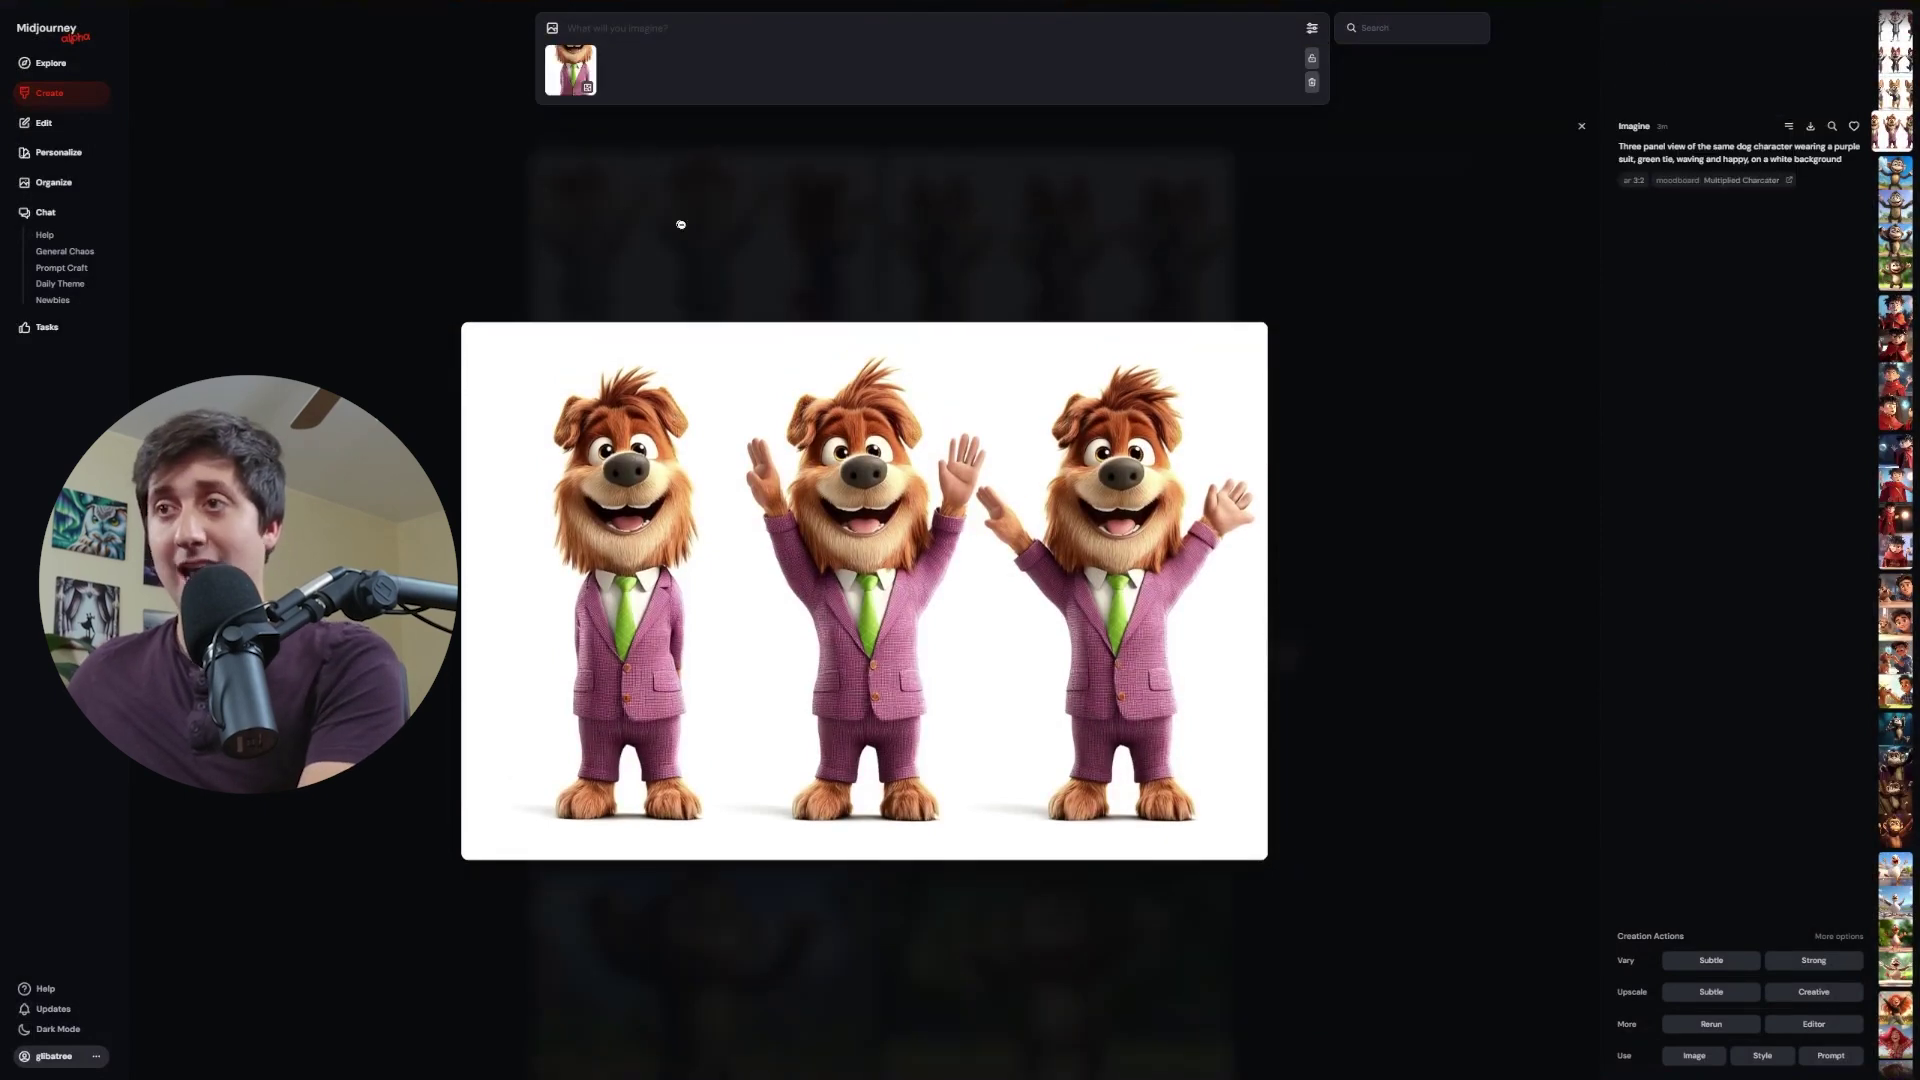
{"action": "key", "text": "super+shift+s"}
{"action": "left_click_drag", "start_coordinate": [720, 353], "coordinate": [974, 824]}
{"action": "key", "text": "ctrl+v"}
{"action": "key", "text": "super+shift+s"}
{"action": "left_click_drag", "start_coordinate": [986, 366], "coordinate": [1258, 848]}
{"action": "key", "text": "ctrl+v"}
Add close-up screen crops of the three dogs' faces as further image references for the prompt
{"action": "key", "text": "super+shift+s"}
{"action": "left_click_drag", "start_coordinate": [543, 369], "coordinate": [705, 600]}
{"action": "key", "text": "ctrl+v"}
{"action": "key", "text": "super+shift+s"}
{"action": "left_click_drag", "start_coordinate": [1010, 374], "coordinate": [1195, 570]}
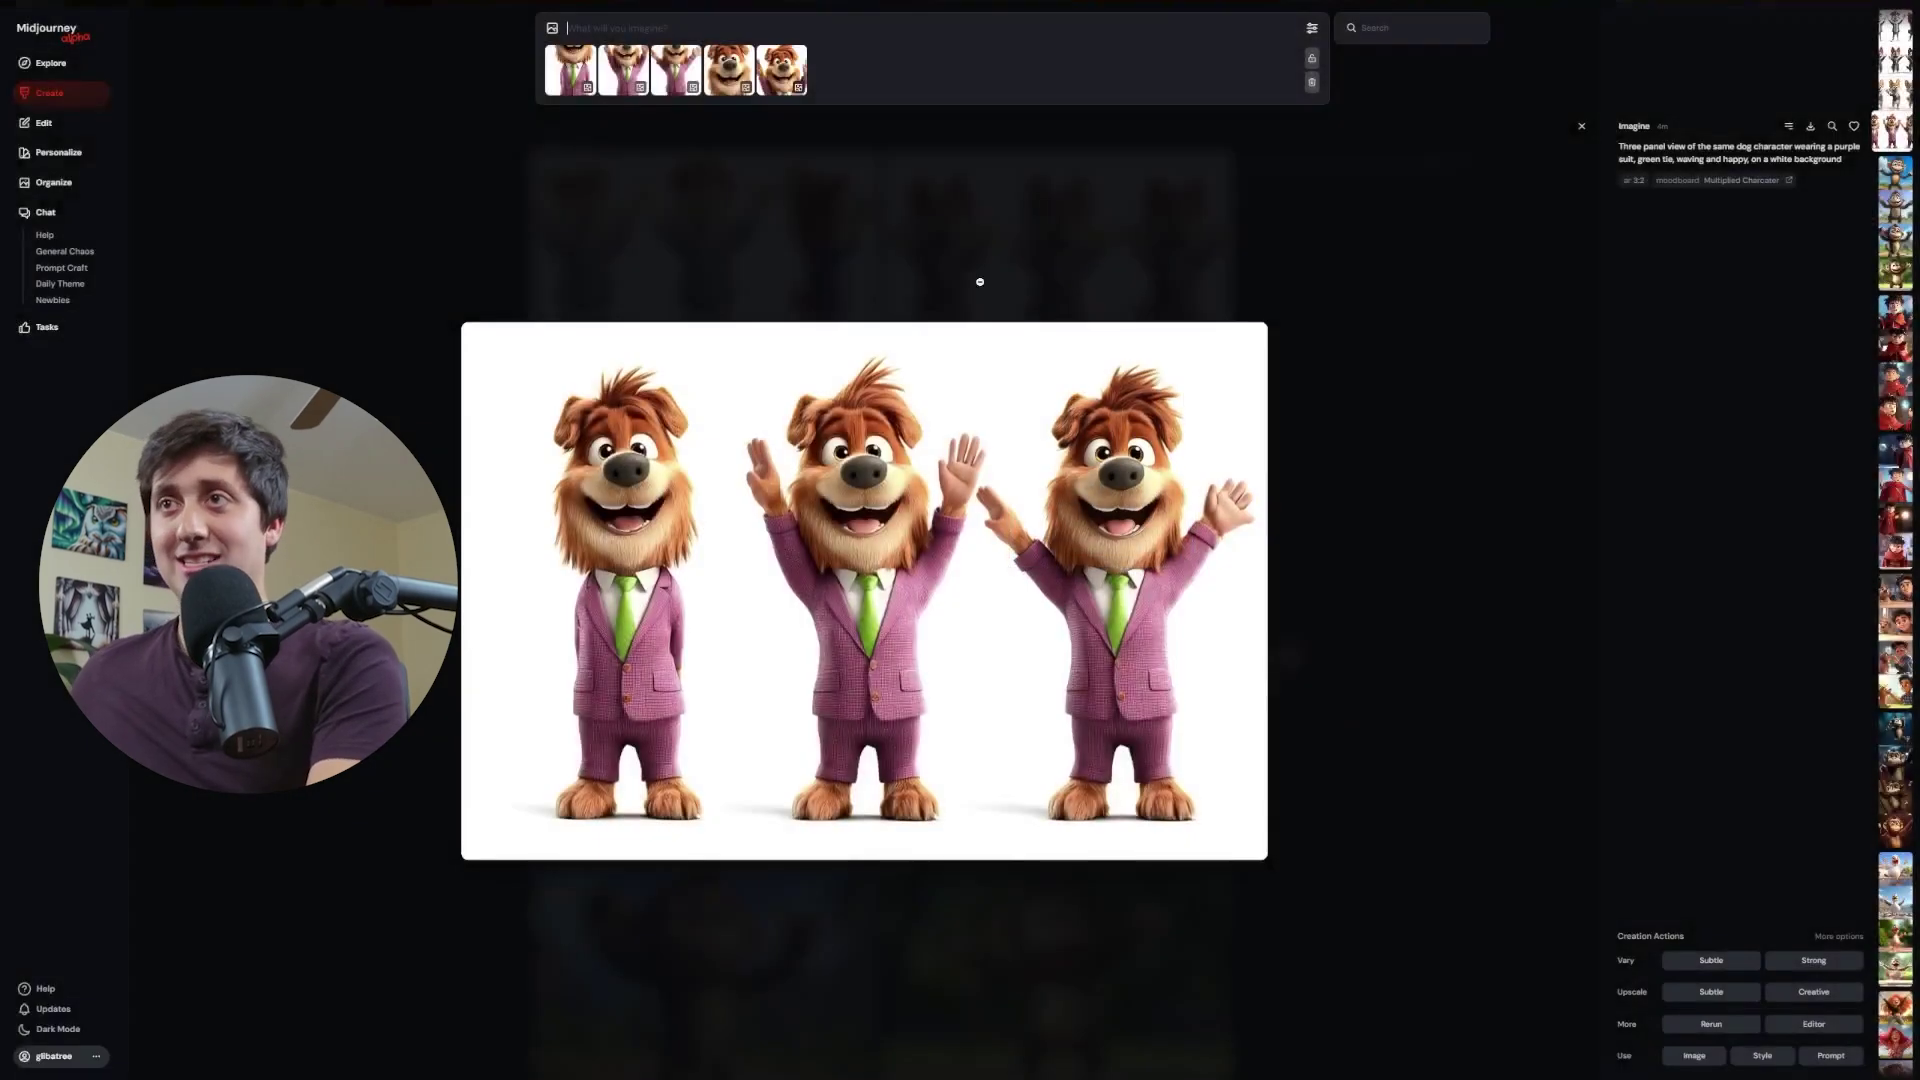
{"action": "key", "text": "ctrl+v"}
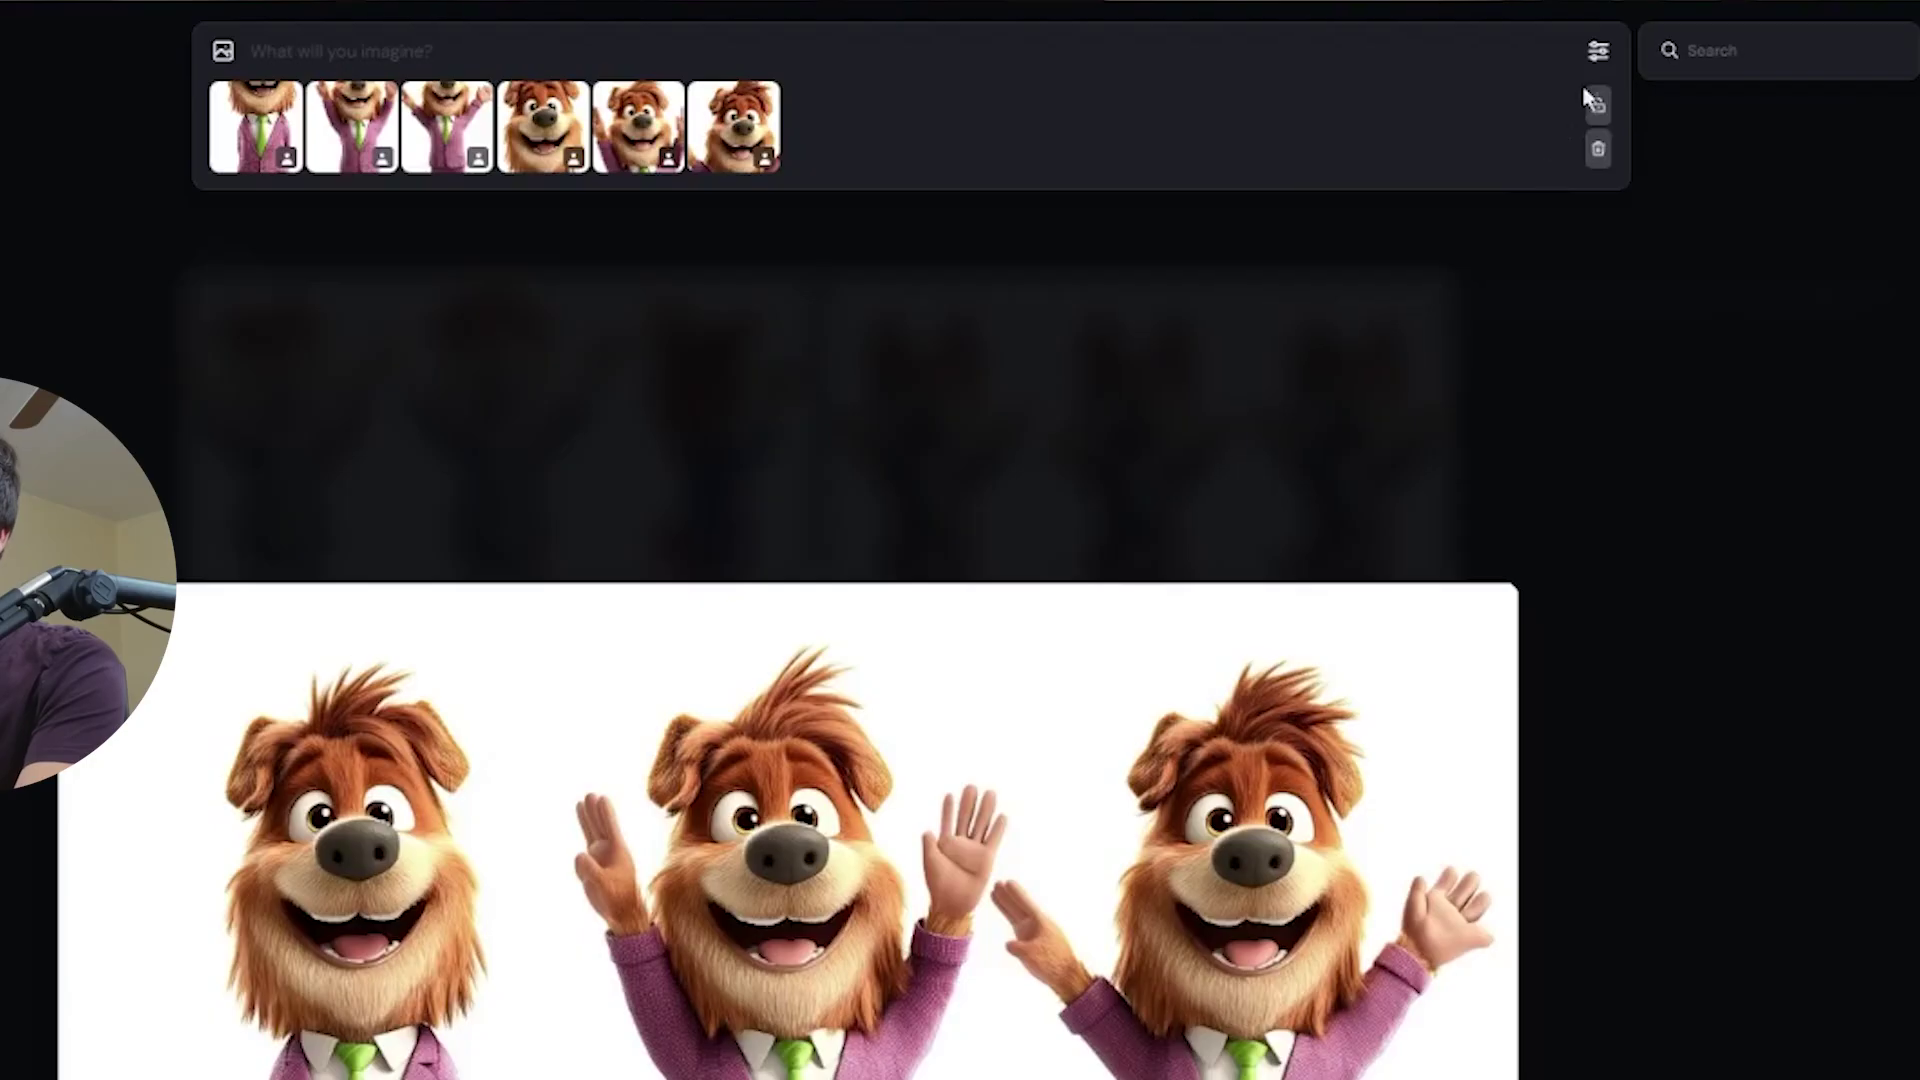
Switch the personalization moodboard to Expressive Animation and lock the dog reference images in the prompt
{"action": "left_click", "coordinate": [1312, 28]}
{"action": "left_click", "coordinate": [664, 683]}
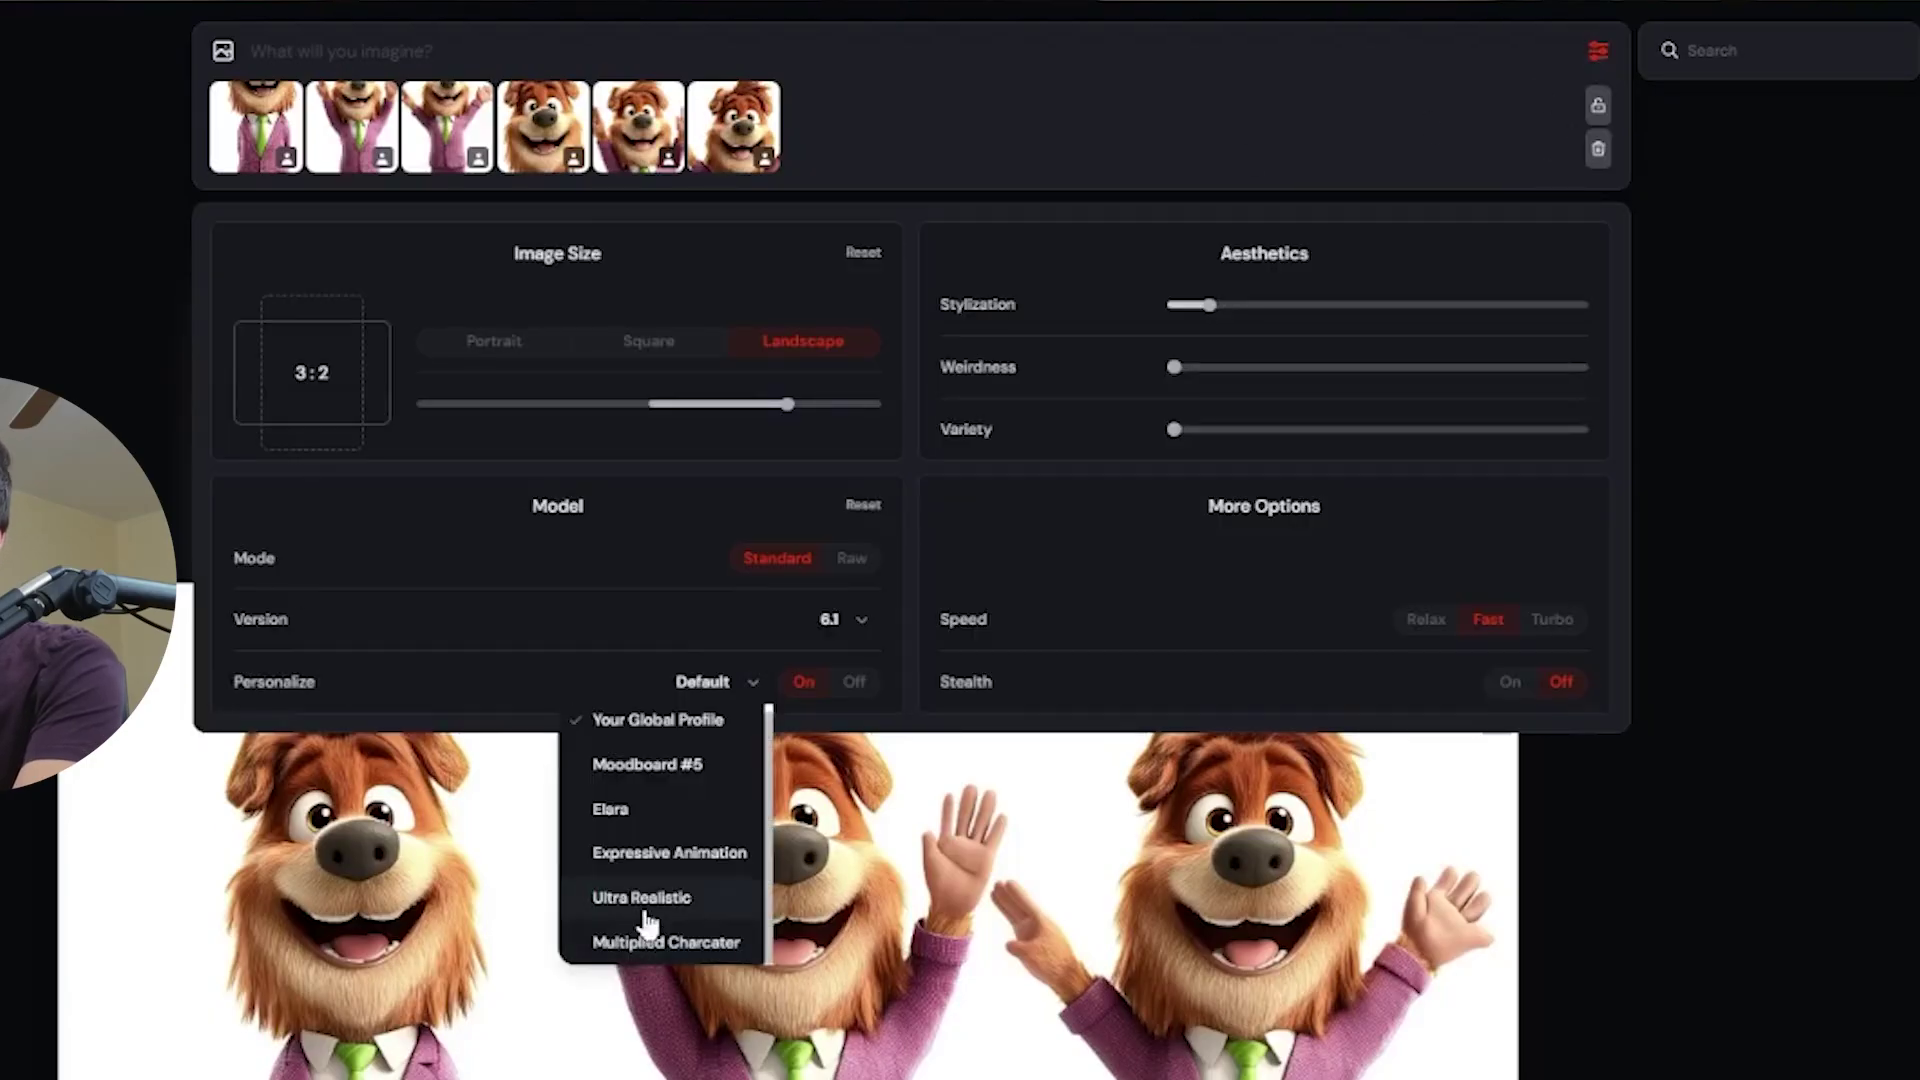
{"action": "left_click", "coordinate": [664, 853]}
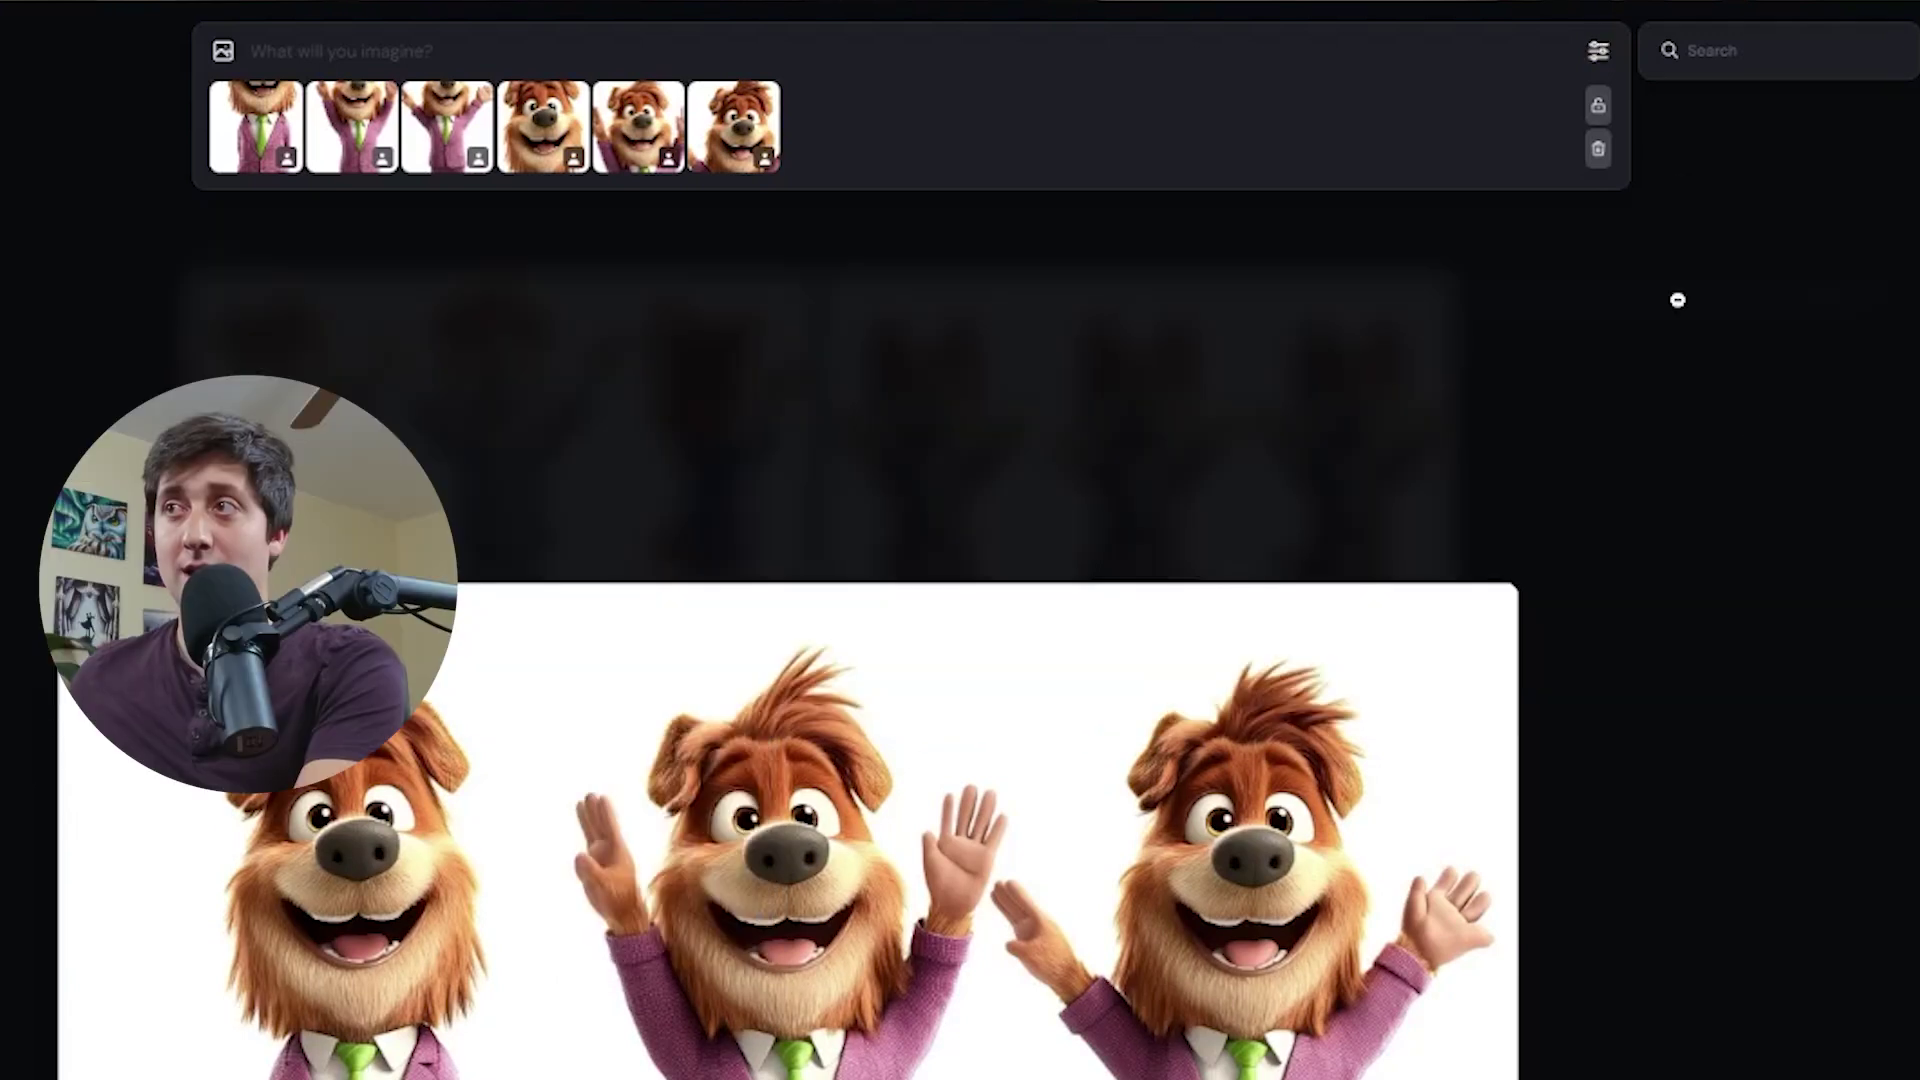
{"action": "left_click", "coordinate": [1597, 106]}
Generate images with the prompt "A dog wearing a purple suit and green tie, riding a rollercoaster, tongue sticking out"
{"action": "left_click", "coordinate": [960, 92]}
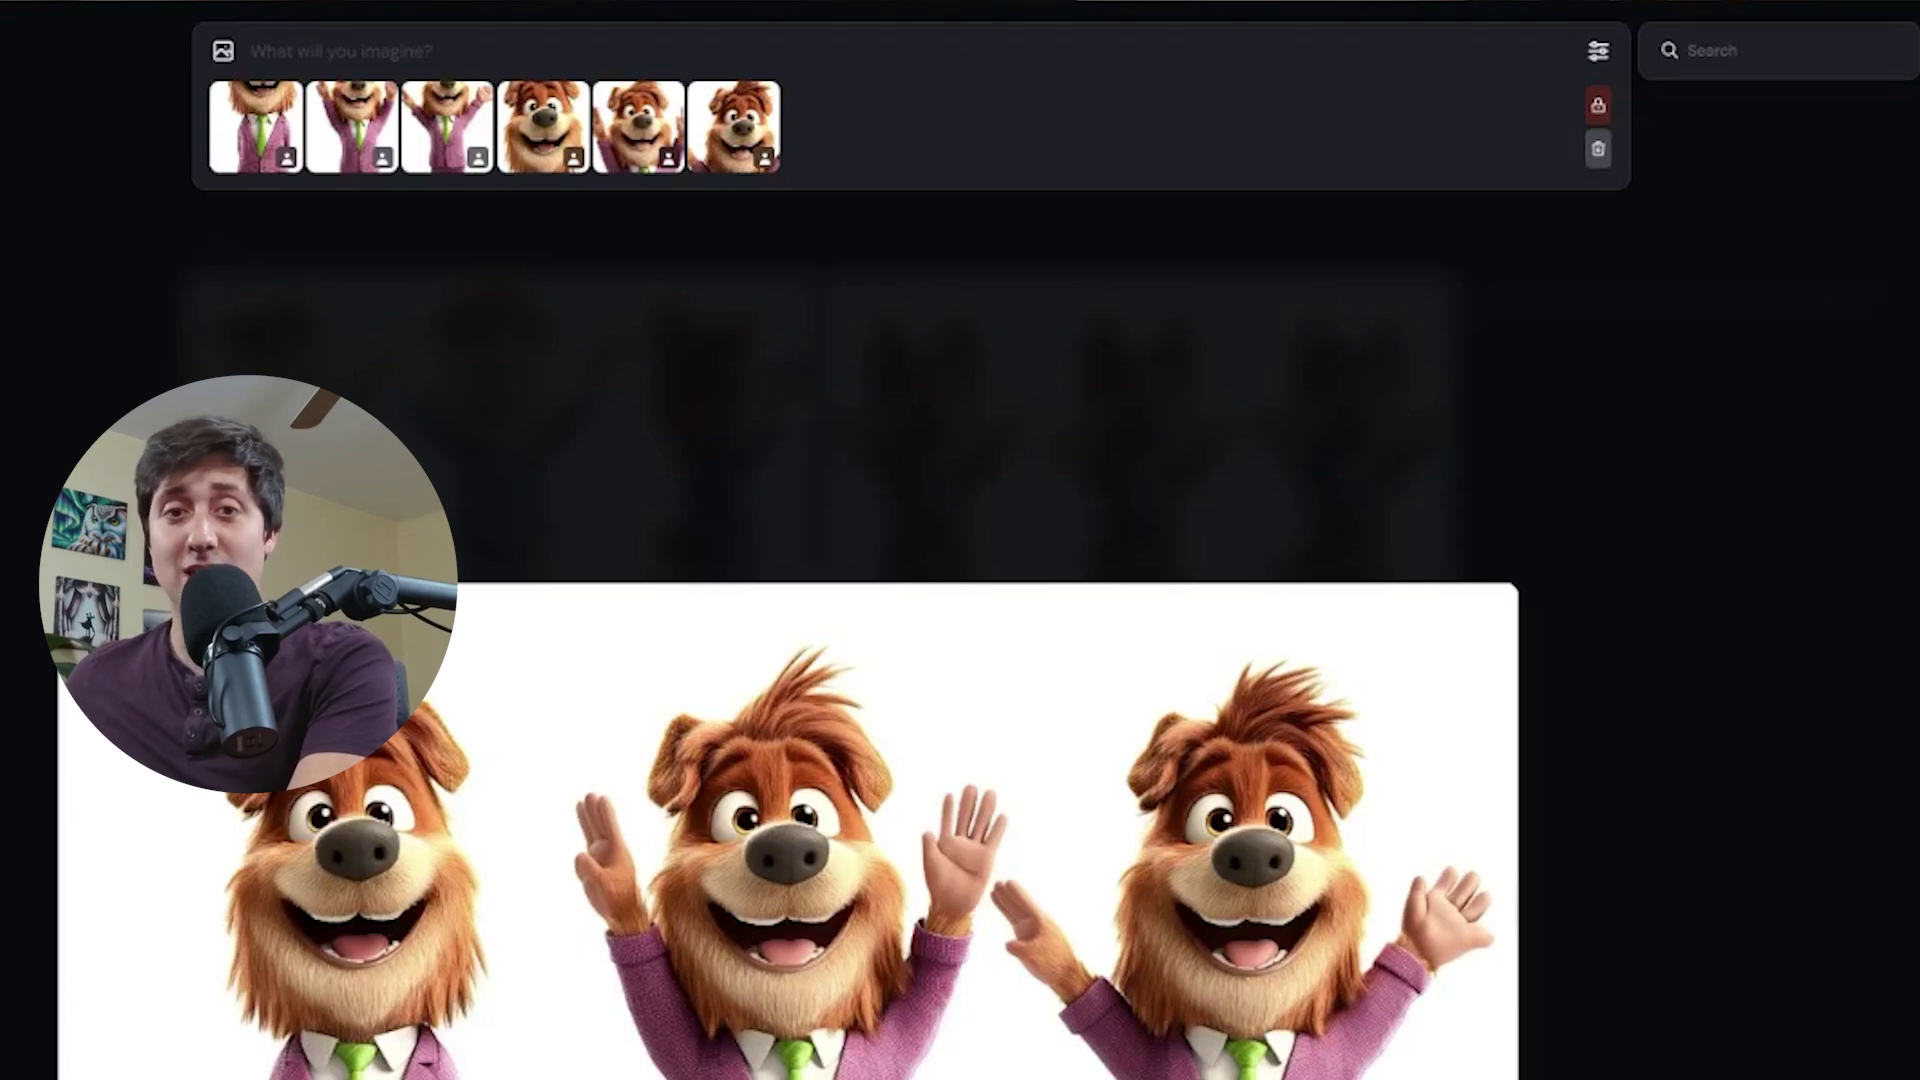
{"action": "type", "text": "A dog weari"}
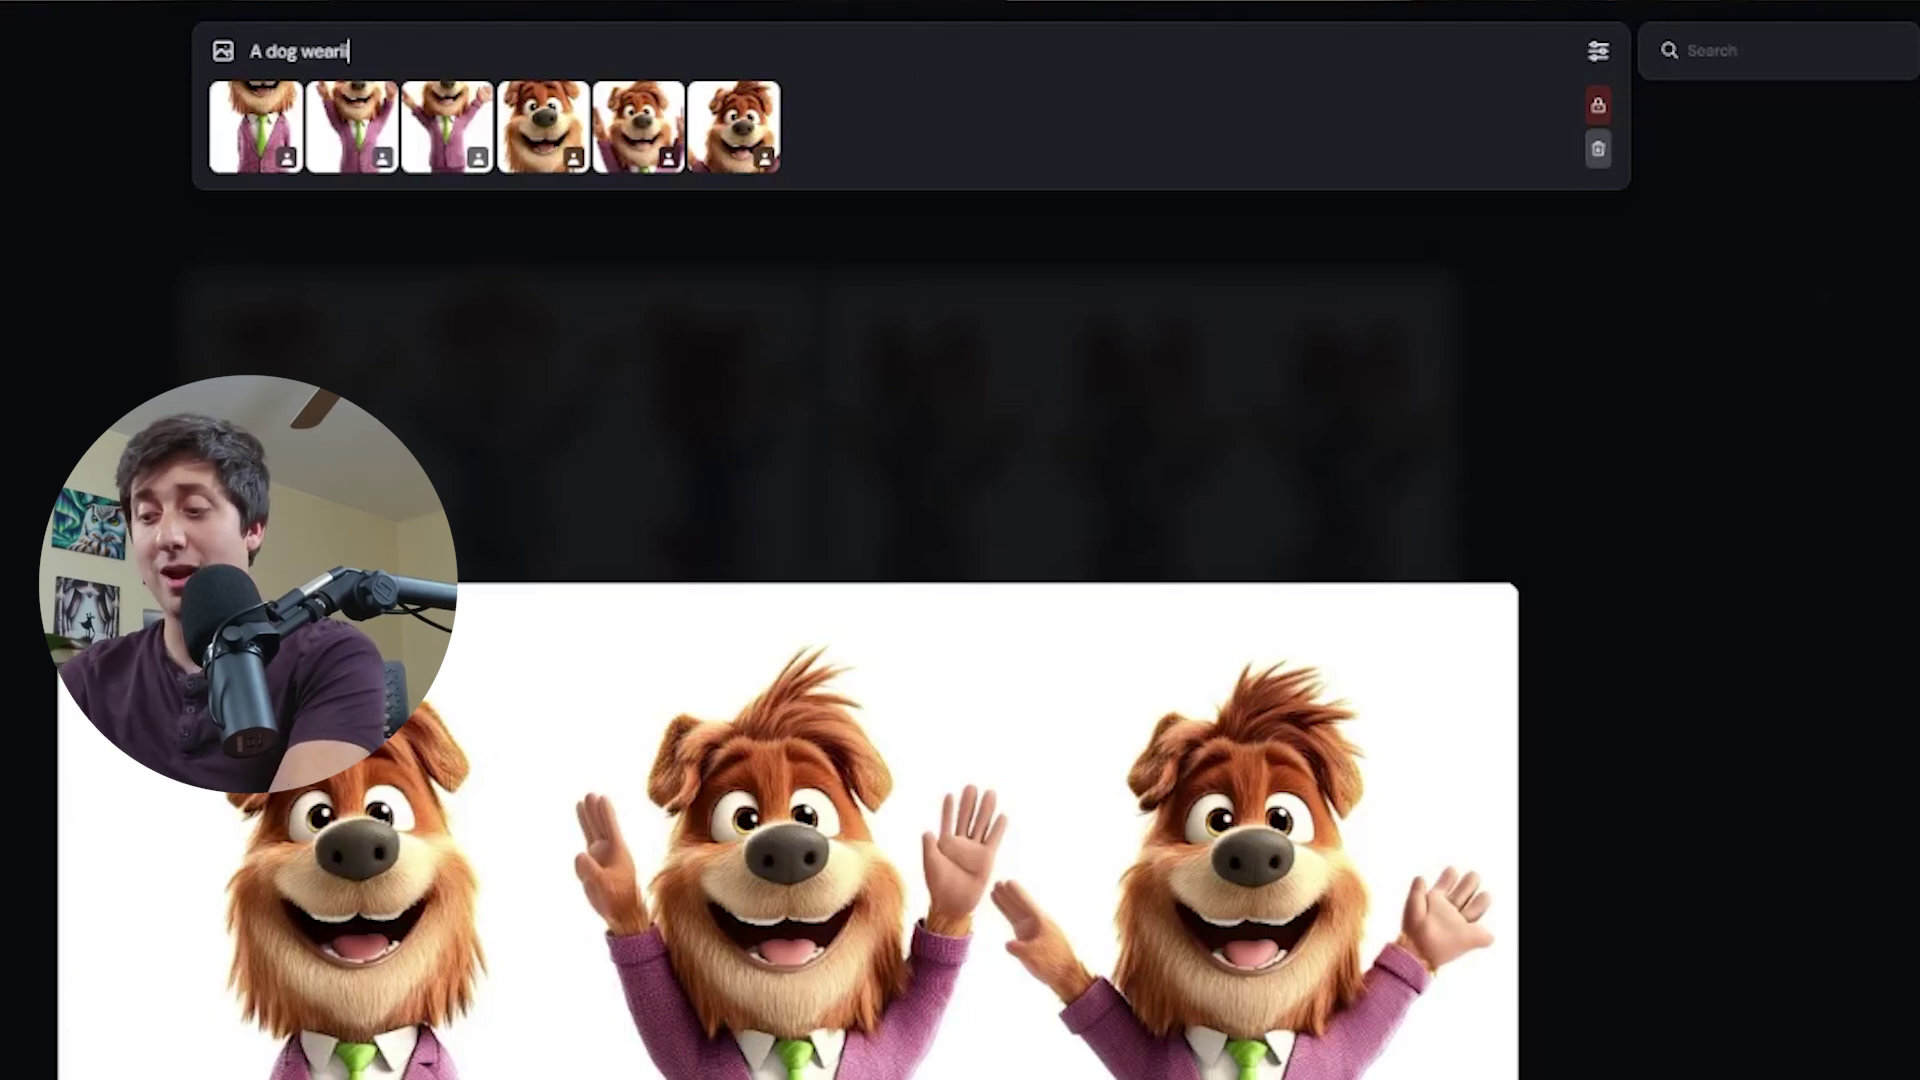
{"action": "type", "text": "ing a"}
{"action": "key", "text": "BackSpace"}
{"action": "key", "text": "BackSpace"}
{"action": "key", "text": "BackSpace"}
{"action": "key", "text": "BackSpace"}
{"action": "key", "text": "BackSpace"}
{"action": "key", "text": "BackSpace"}
{"action": "type", "text": "ing a purple suit and a"}
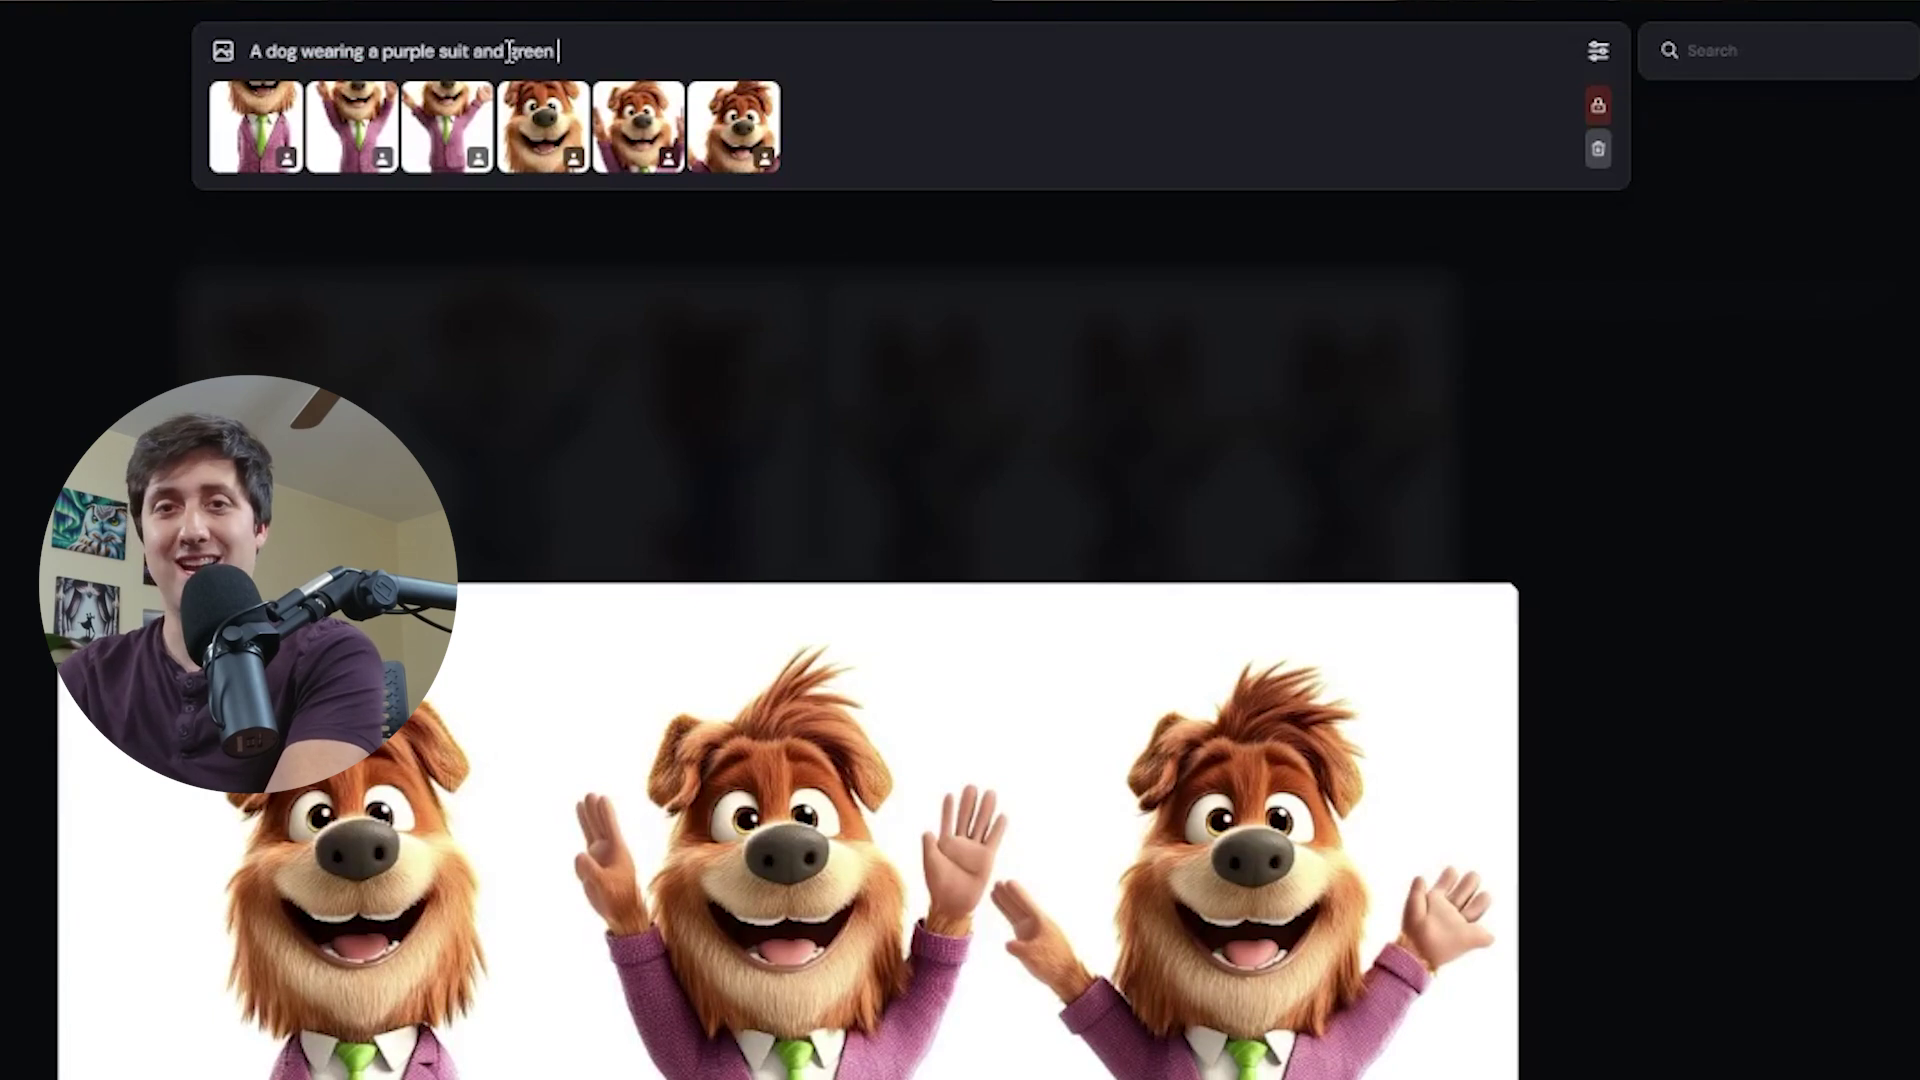
{"action": "type", "text": "reen tie, riding a rollercoaster"}
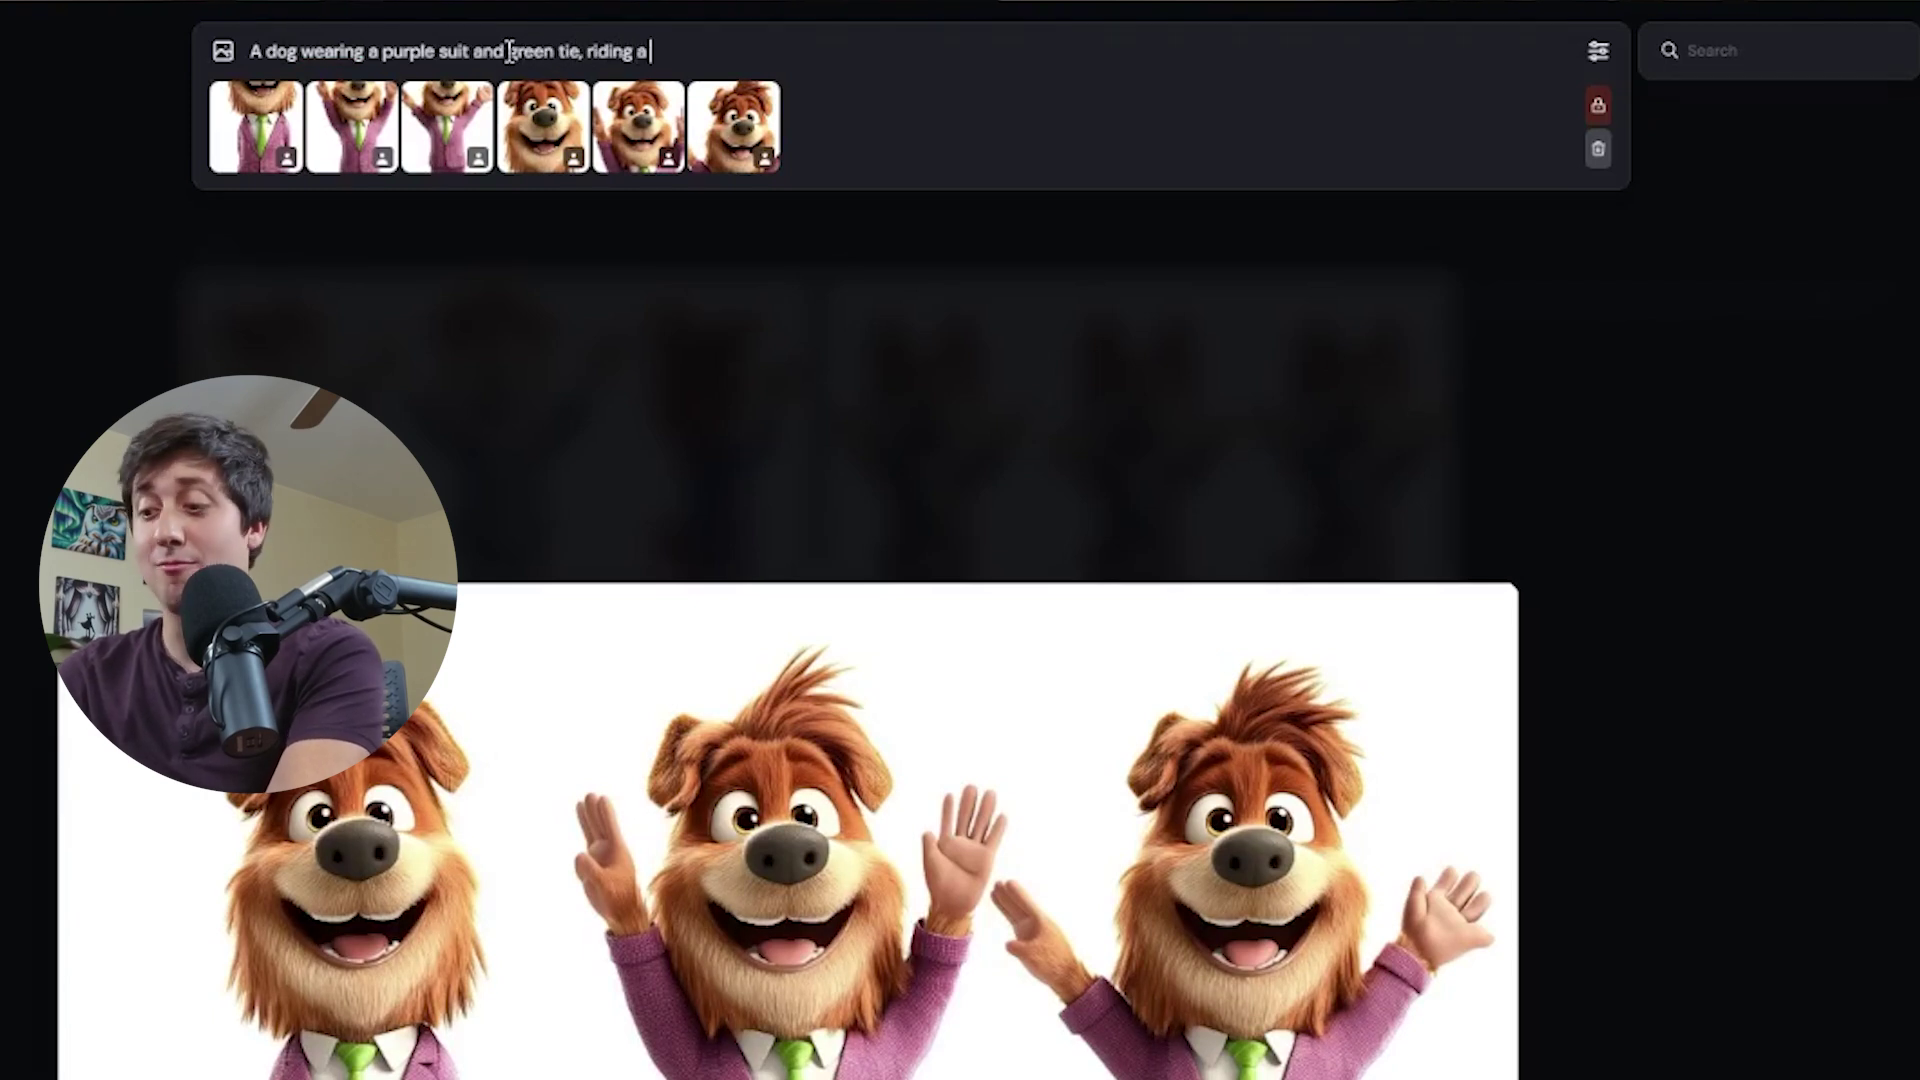
{"action": "type", "text": ", tongue sticking out"}
{"action": "key", "text": "Return"}
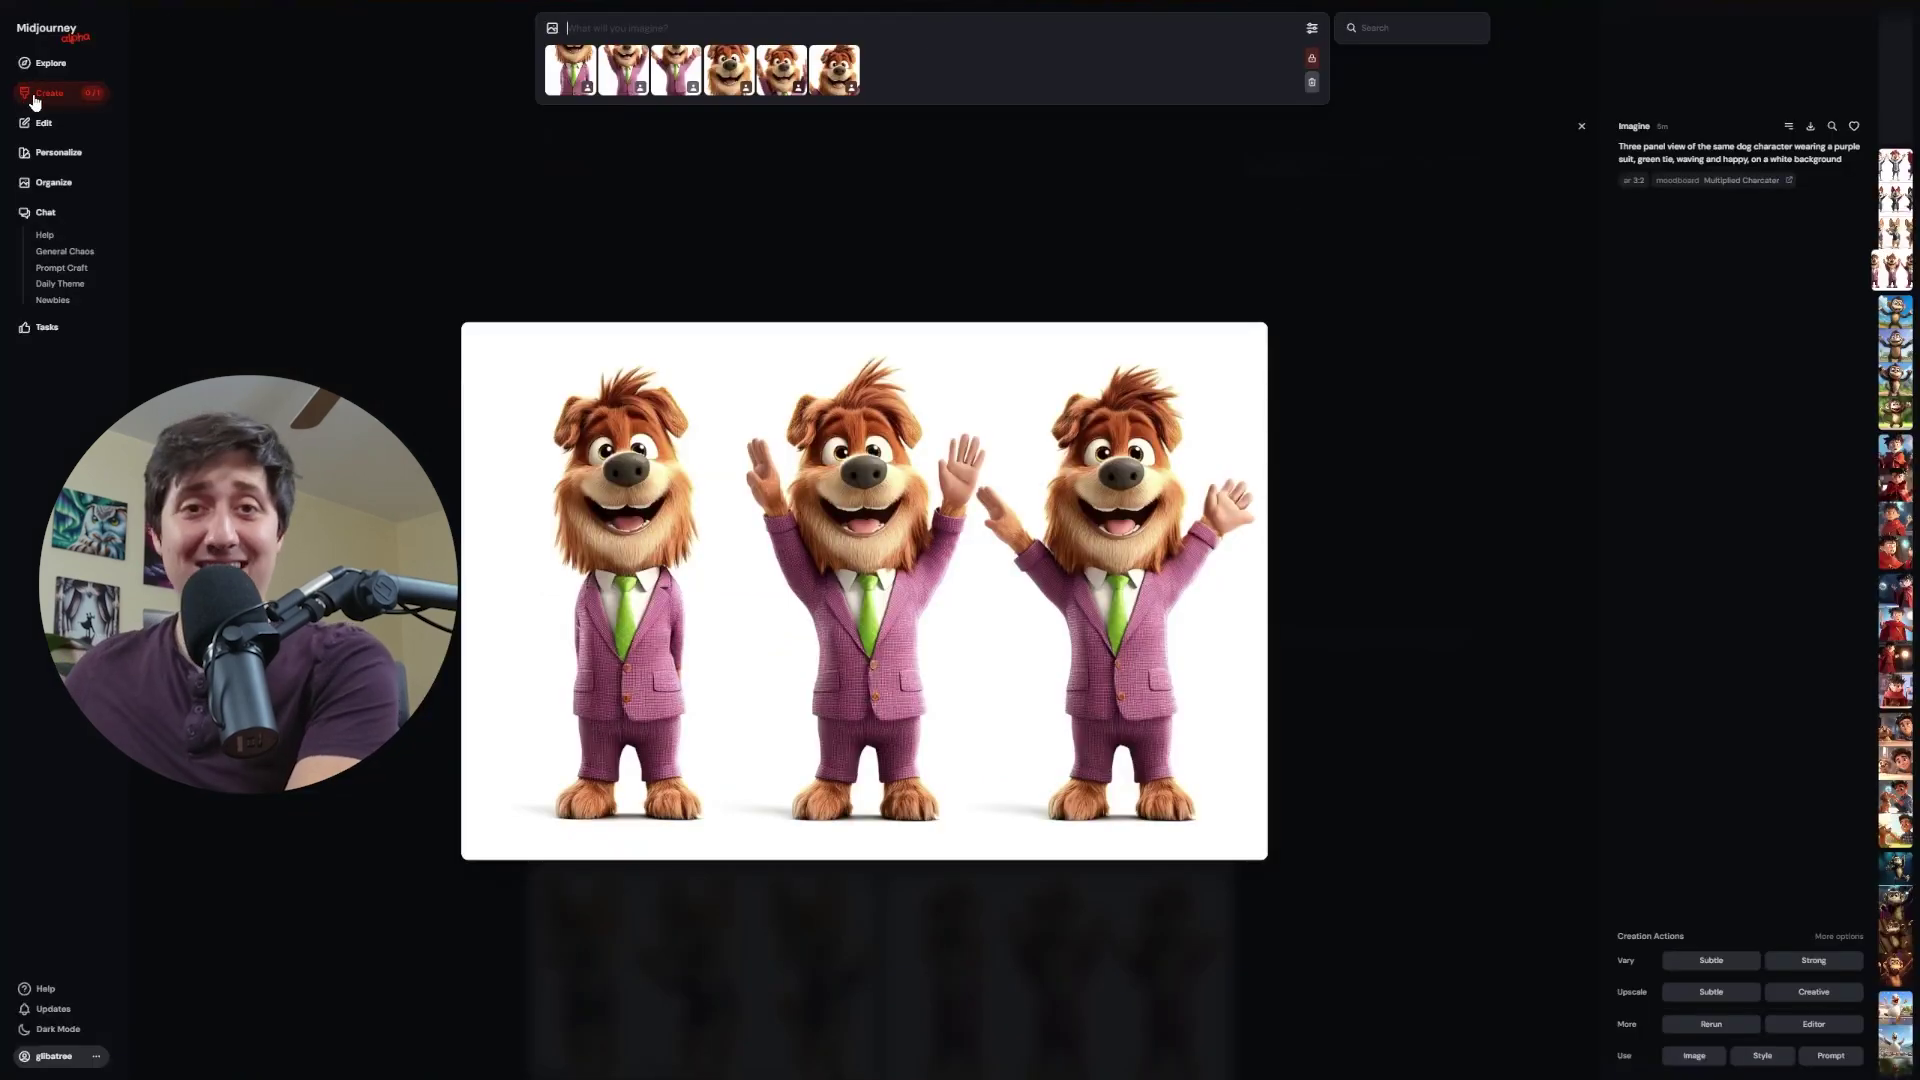
View the generated rollercoaster dog images, then browse the same dog's other scenes in the gallery
{"action": "left_click", "coordinate": [35, 98]}
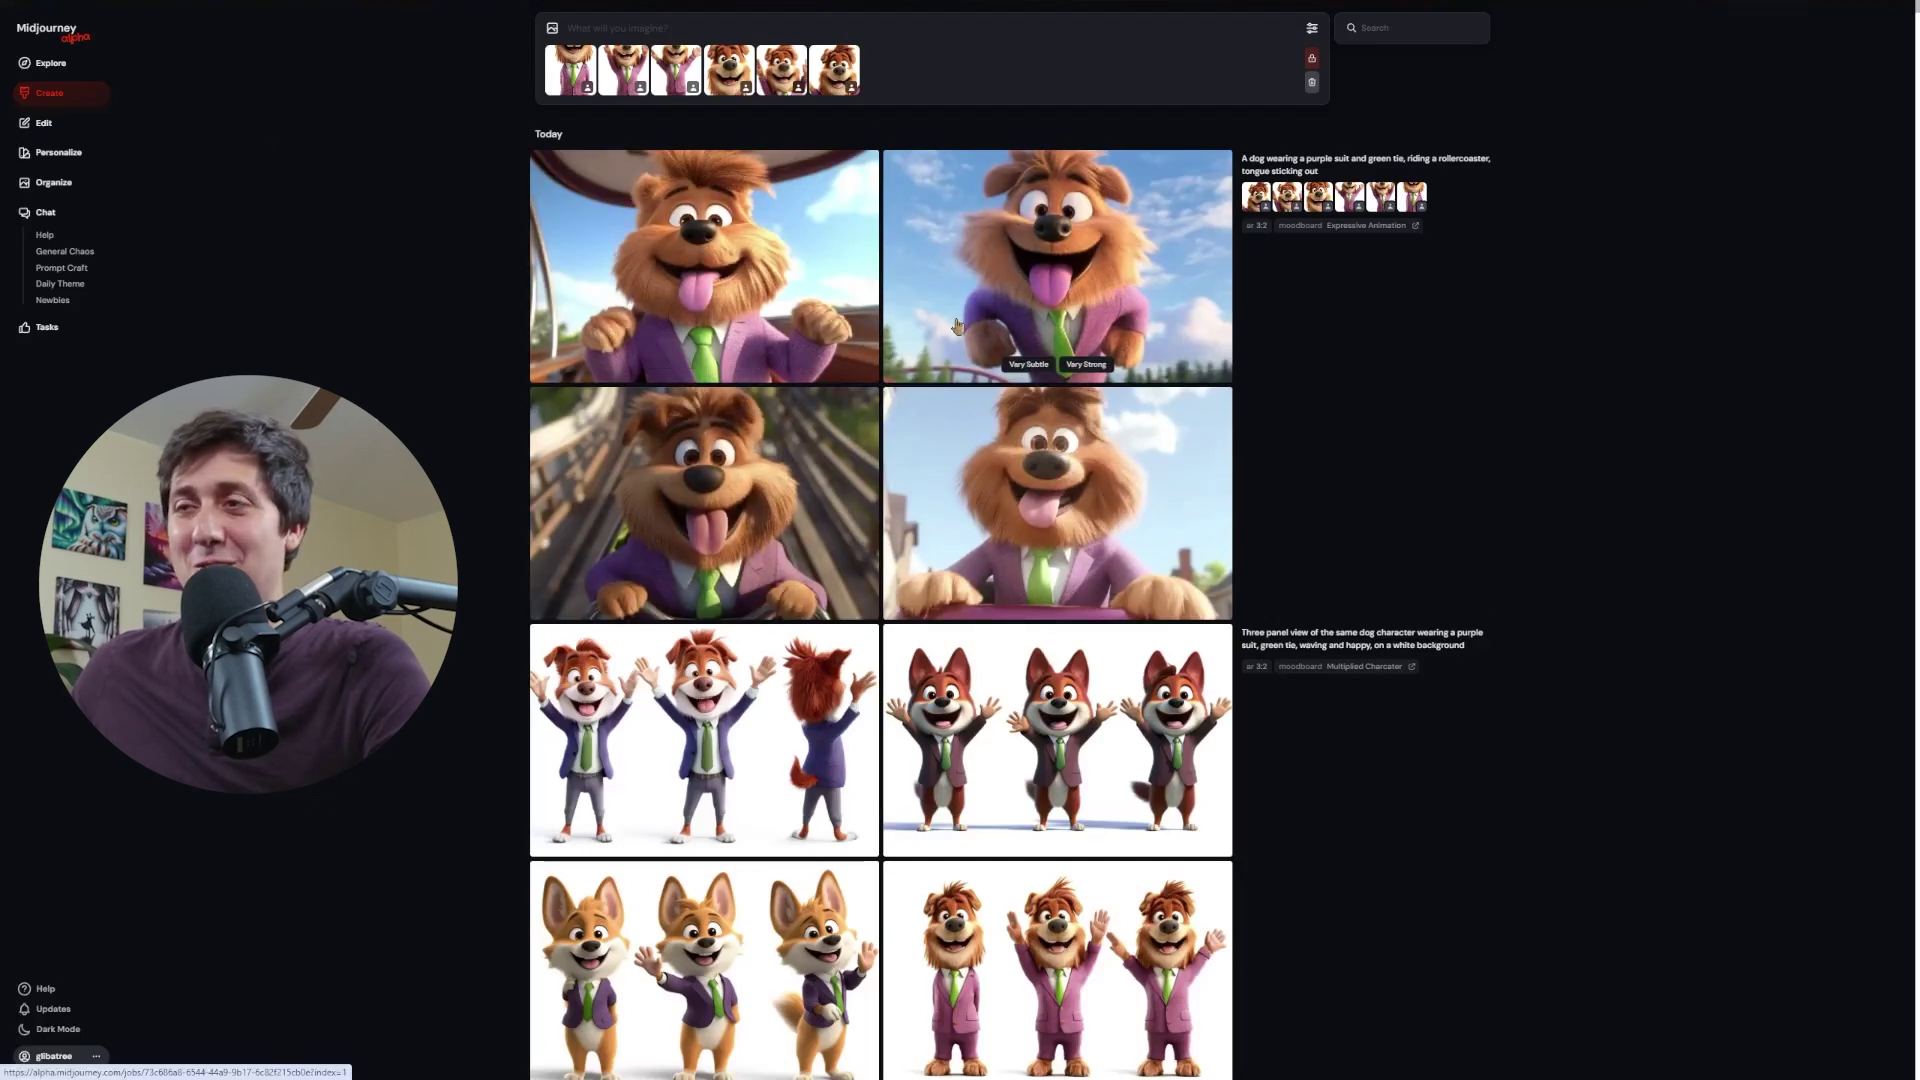
{"action": "left_click", "coordinate": [776, 433]}
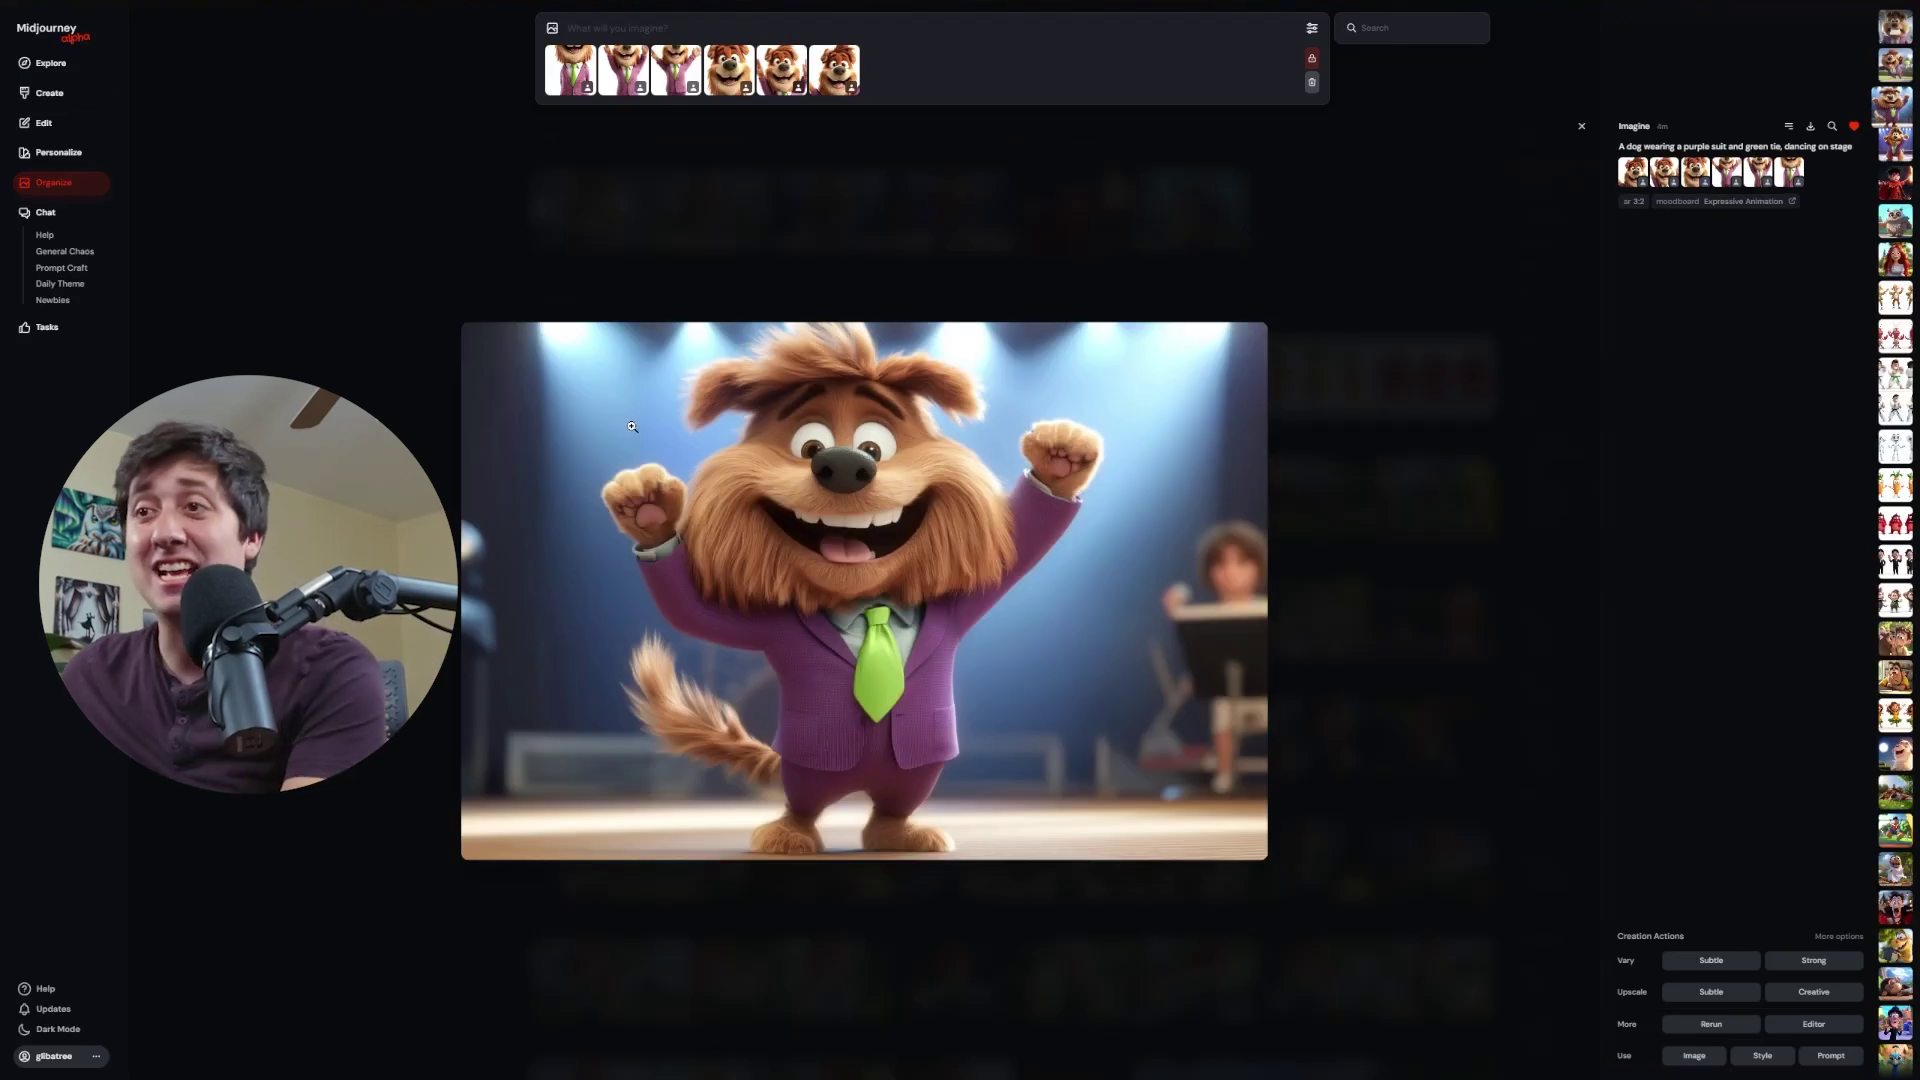
{"action": "key", "text": "Left"}
{"action": "key", "text": "Left"}
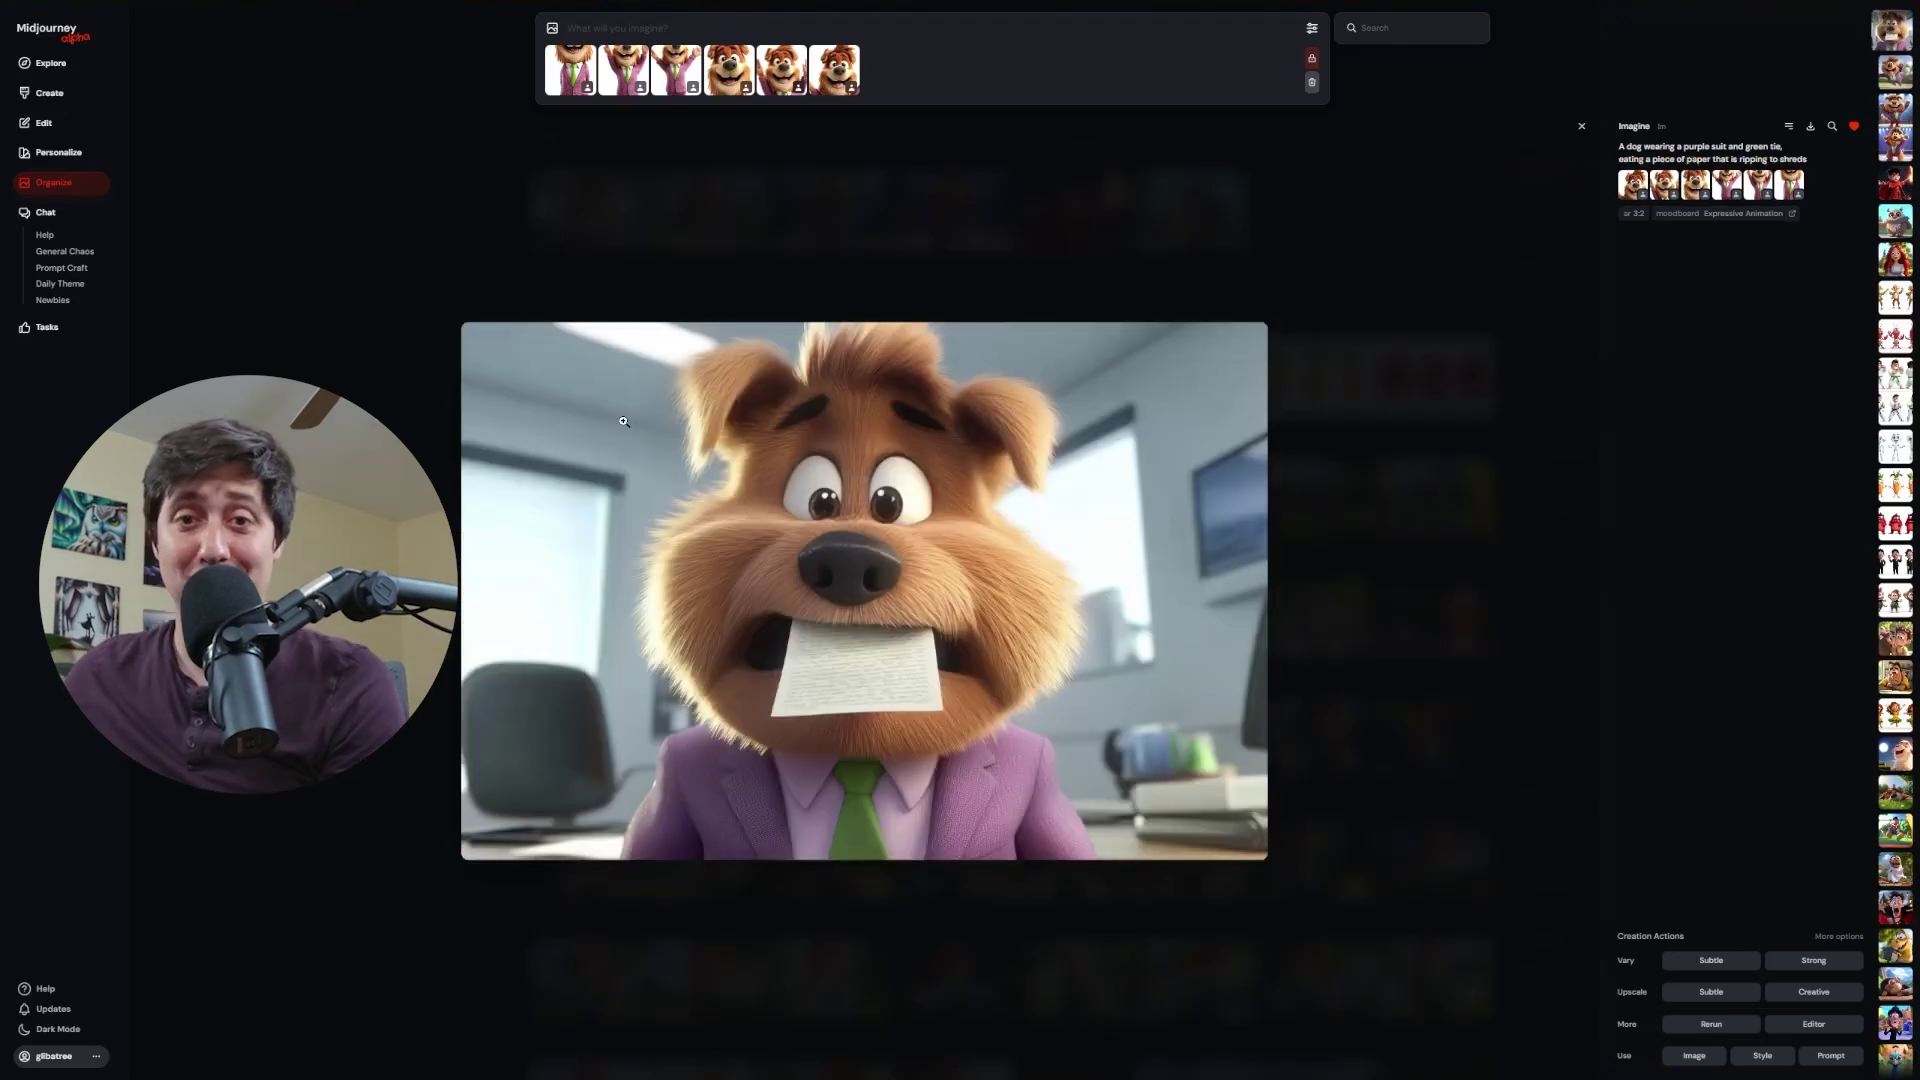
{"action": "key", "text": "Escape"}
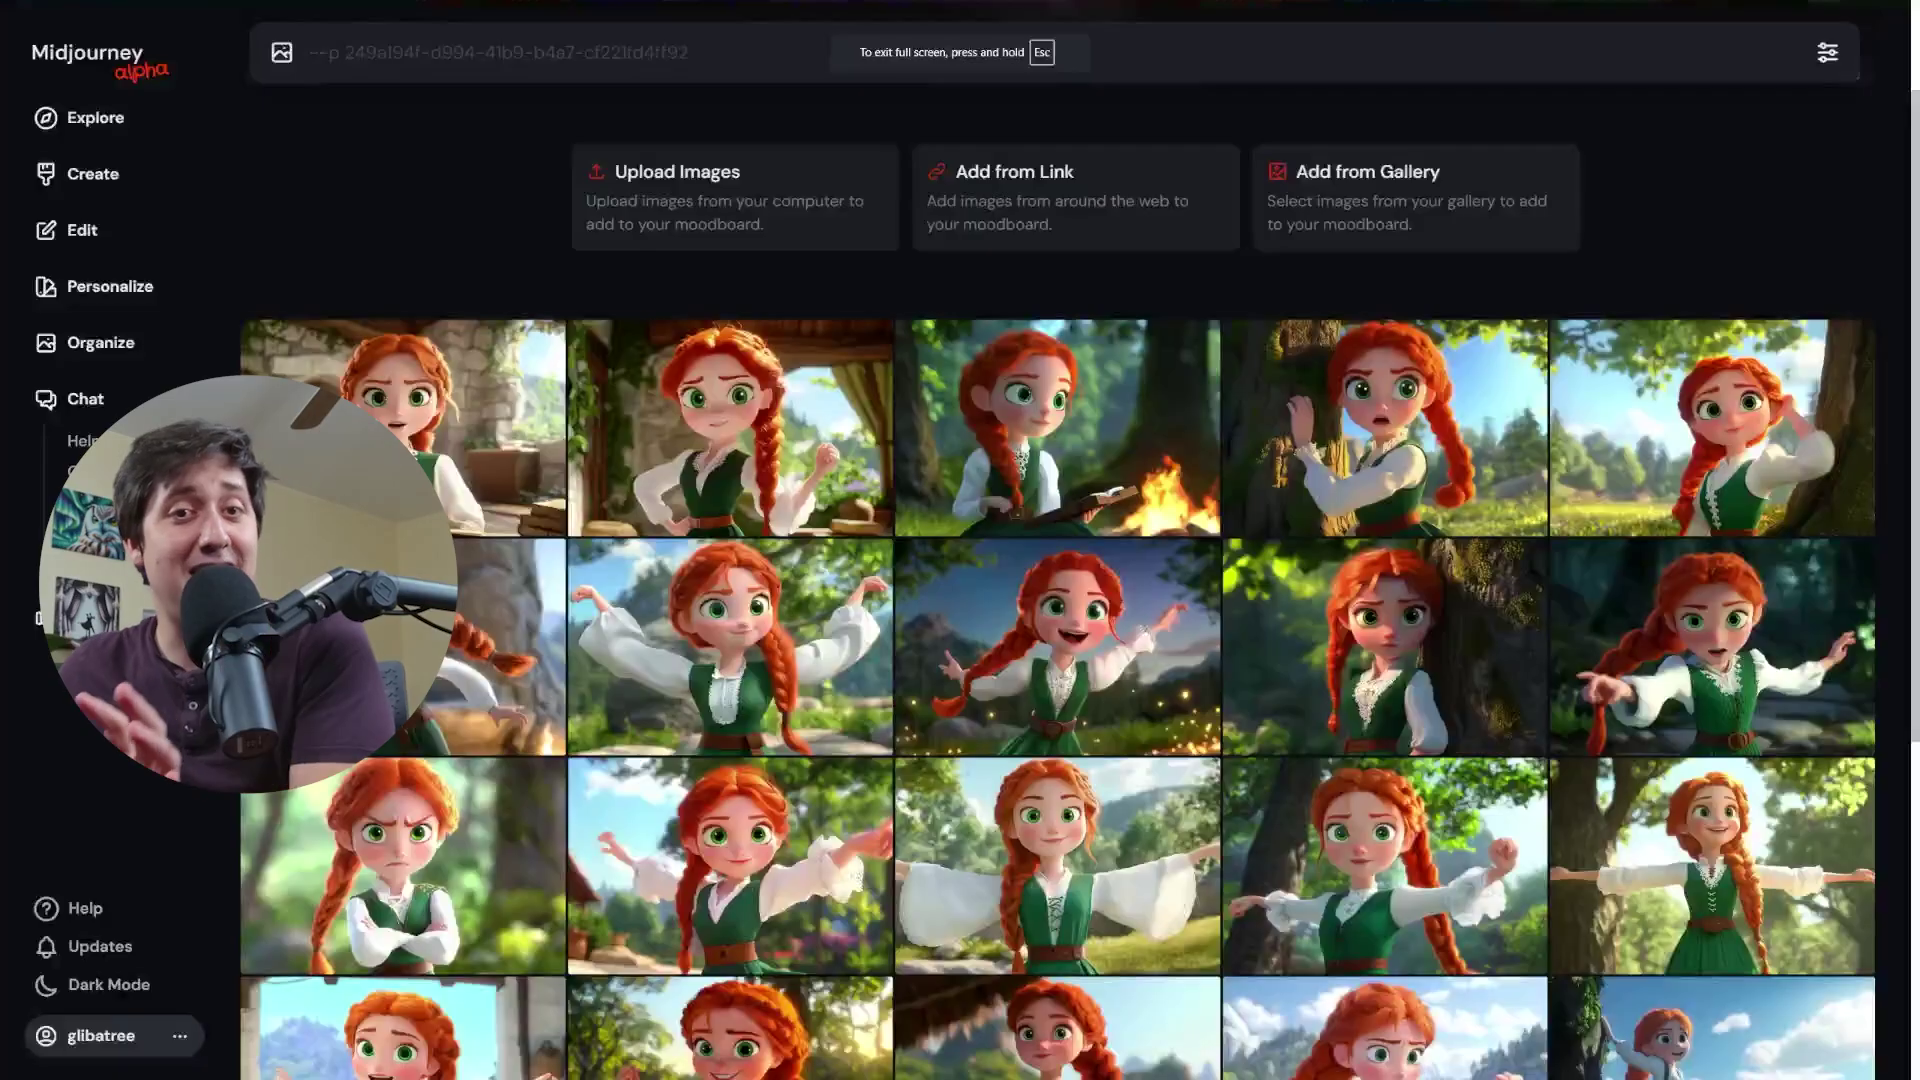
Look through the moodboard images of the red-haired braided girl in the green dress
{"action": "scroll", "coordinate": [883, 400], "scroll_direction": "down", "scroll_amount": 2}
{"action": "scroll", "coordinate": [884, 400], "scroll_direction": "down", "scroll_amount": 4}
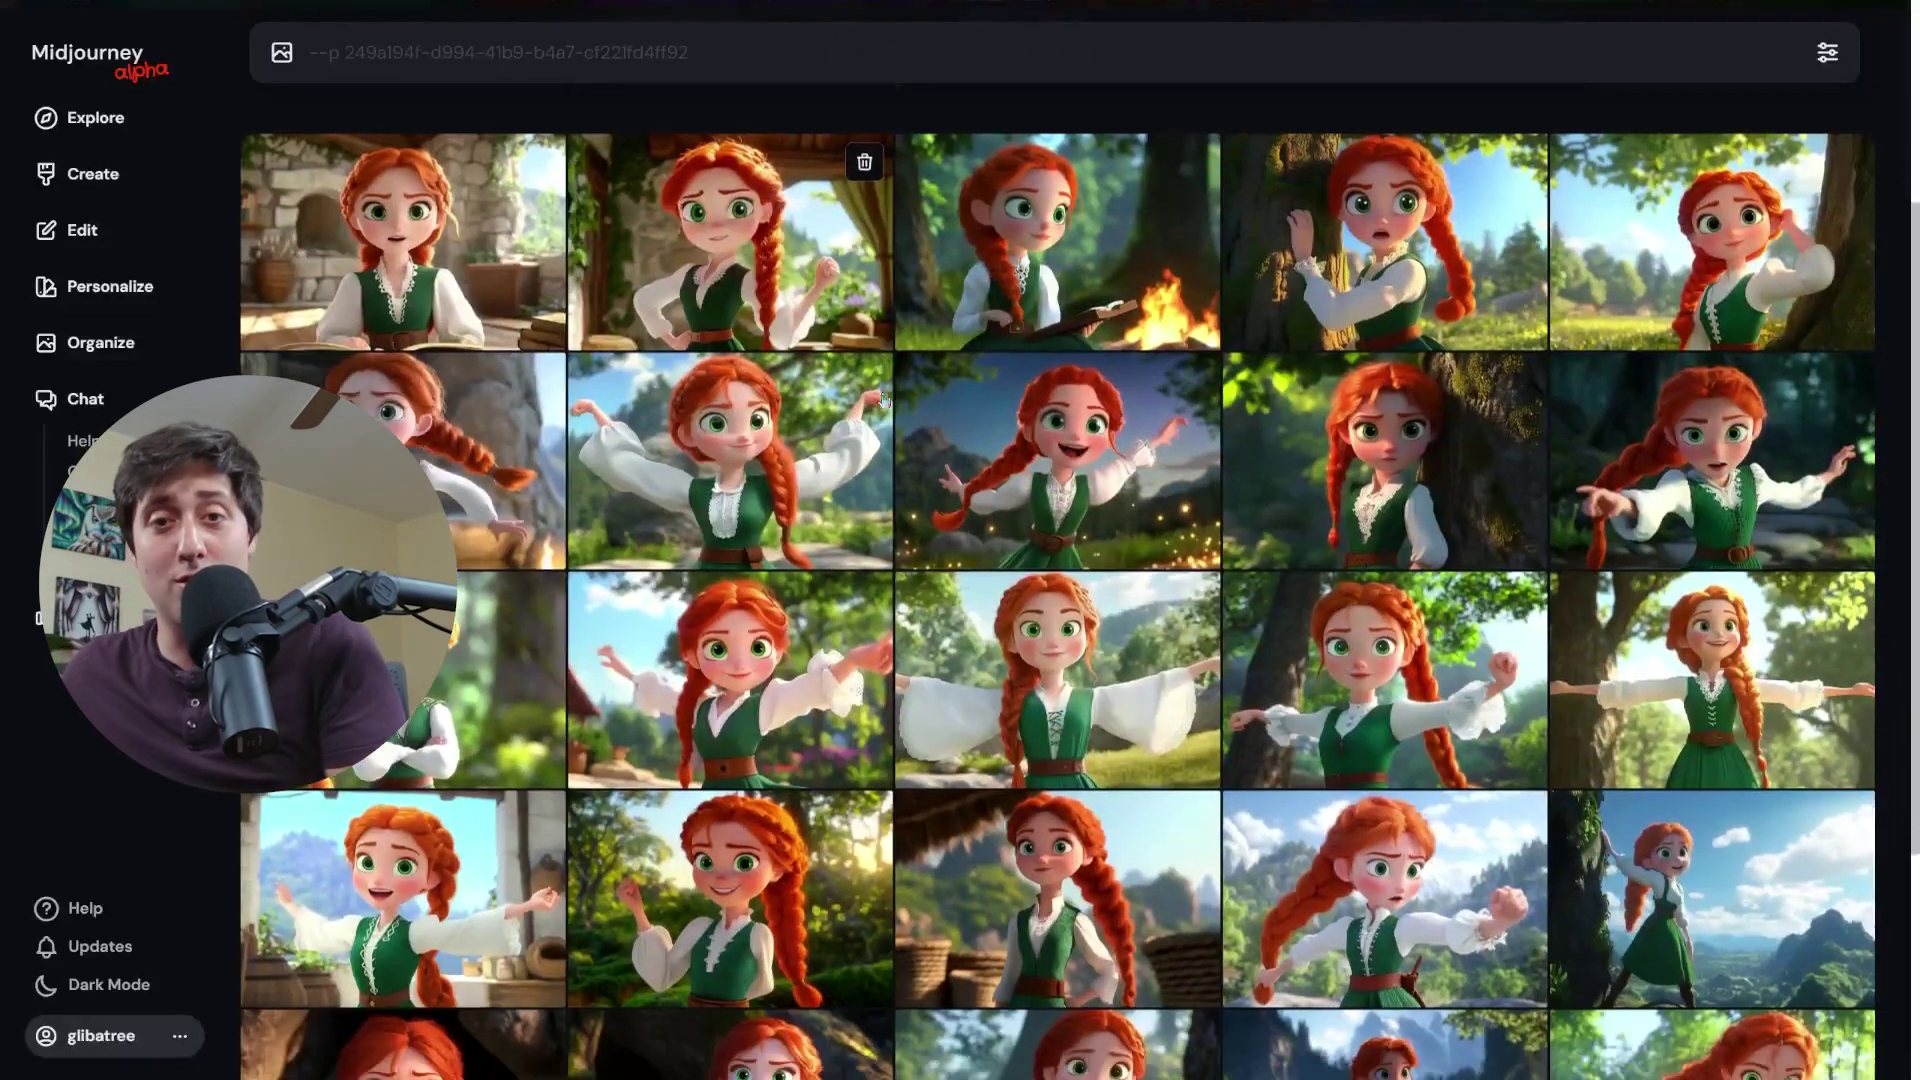
{"action": "scroll", "coordinate": [892, 398], "scroll_direction": "down", "scroll_amount": 1}
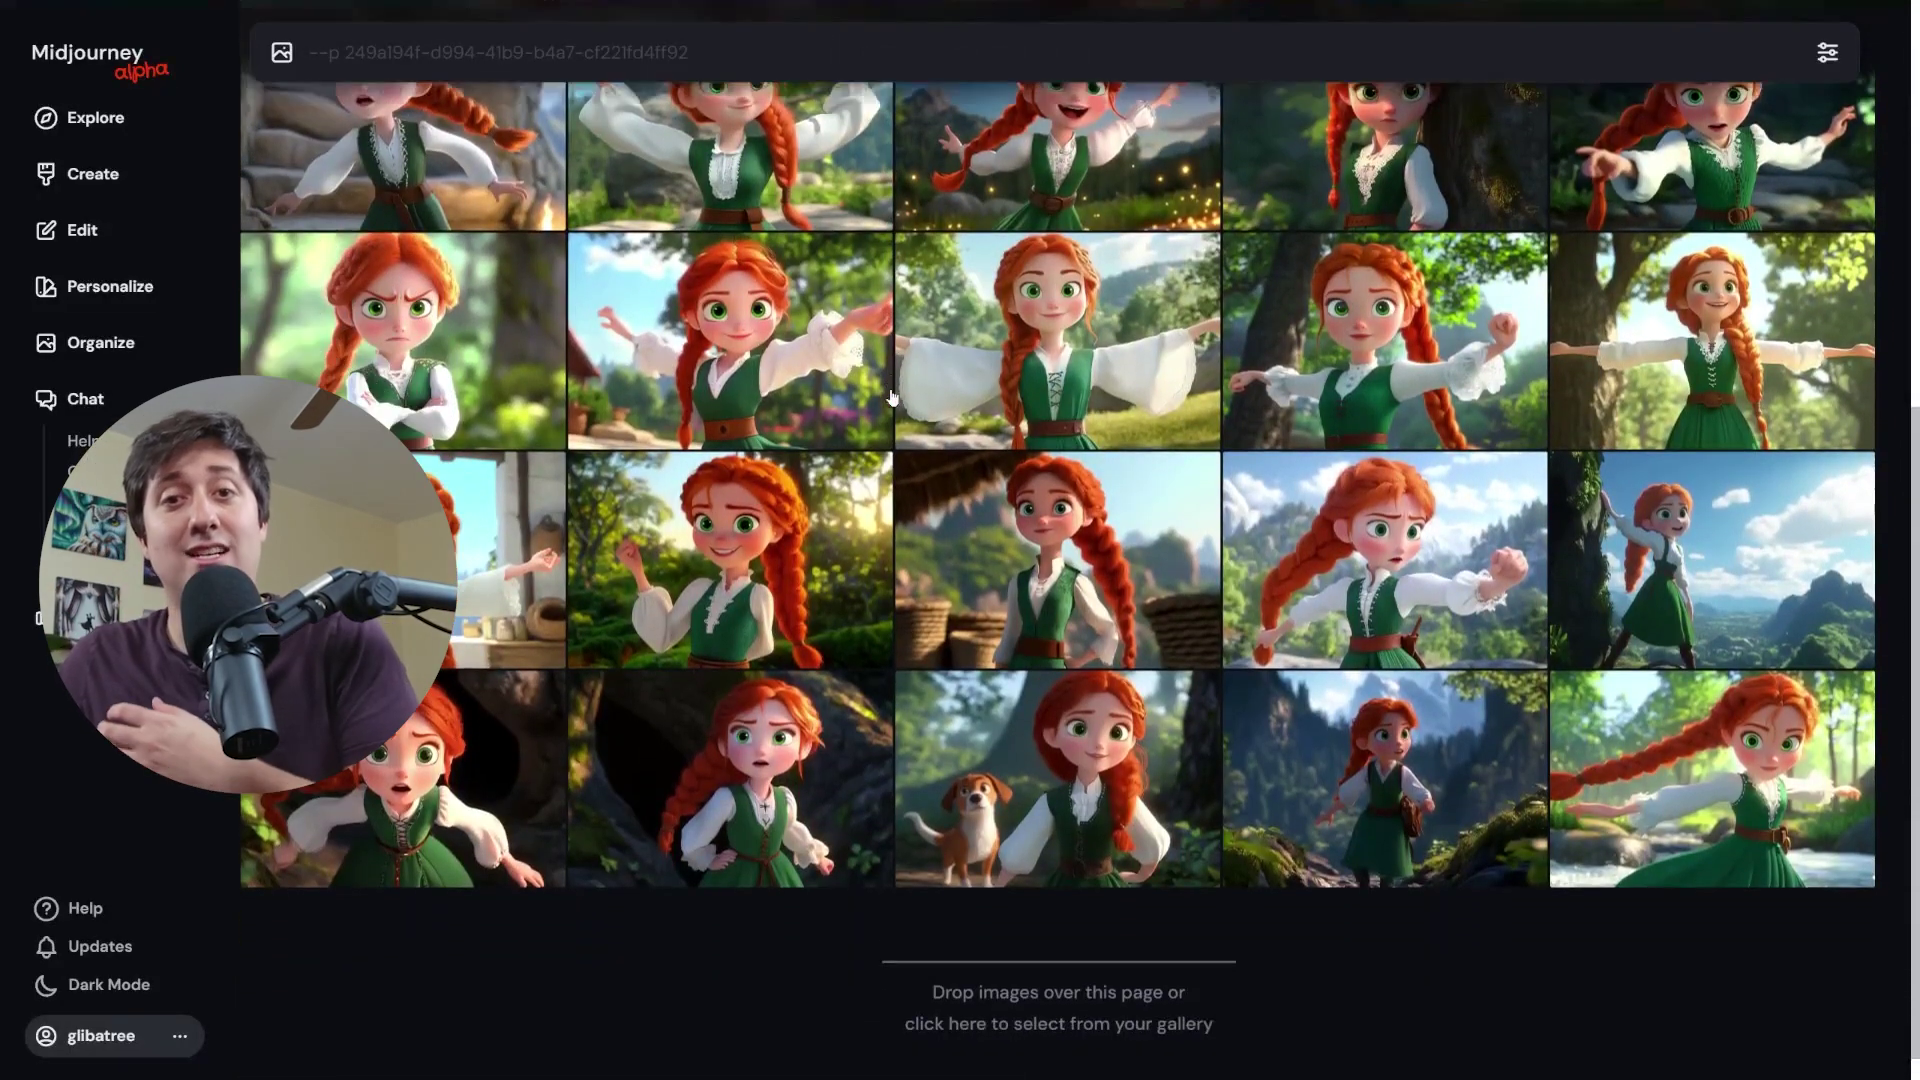